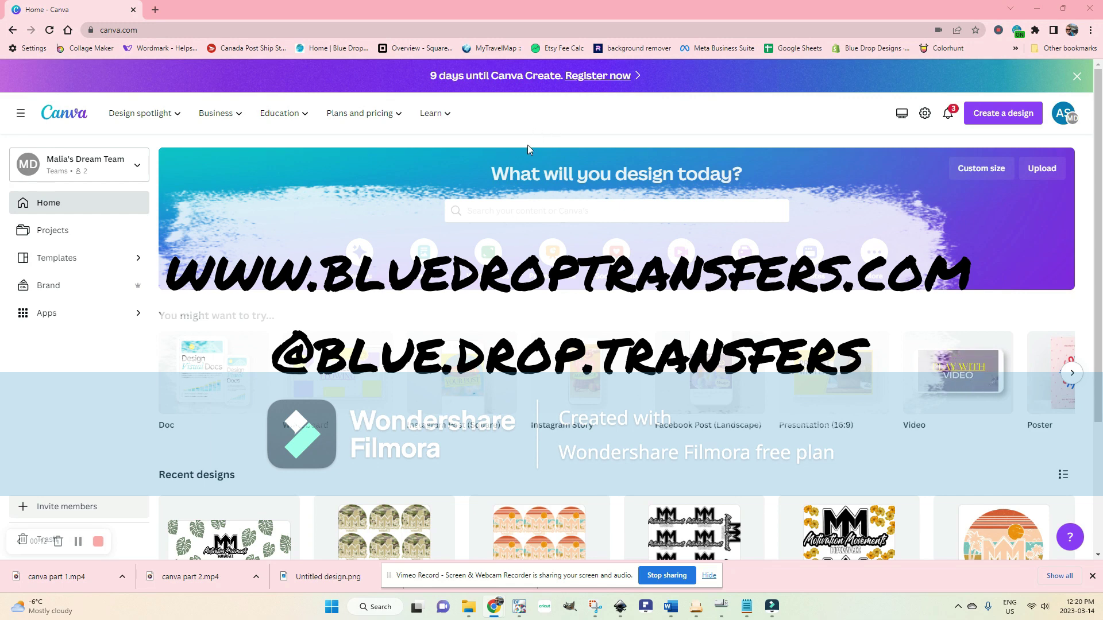
Step: Create a new custom-size design 11.7 in wide and 82 in high
{"action": "mouse_move", "coordinate": [406, 103]}
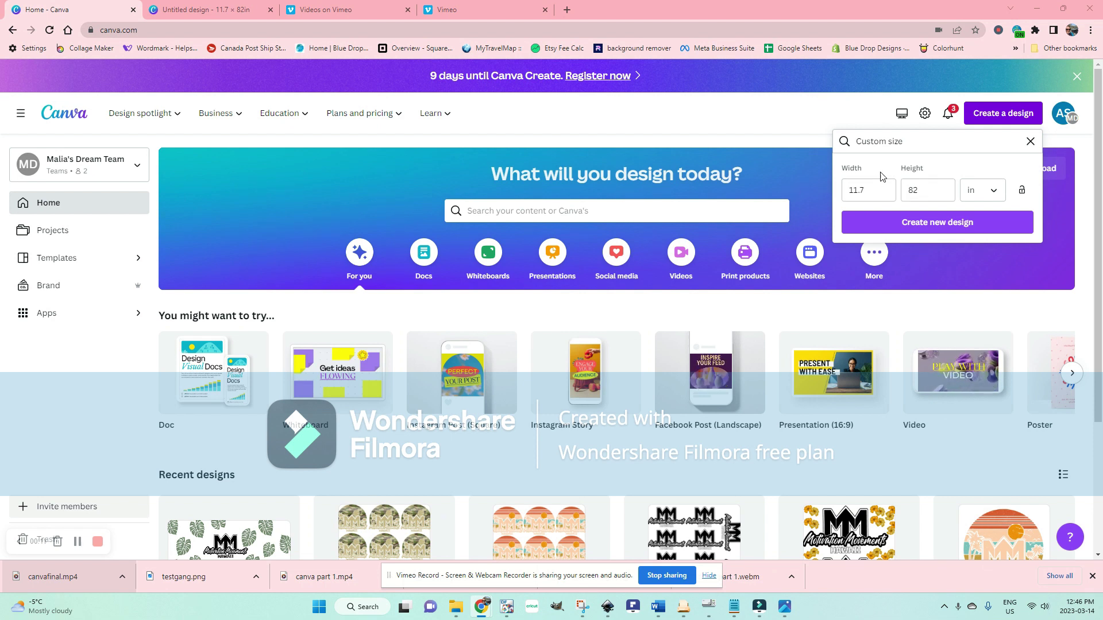
{"action": "left_click", "coordinate": [871, 192]}
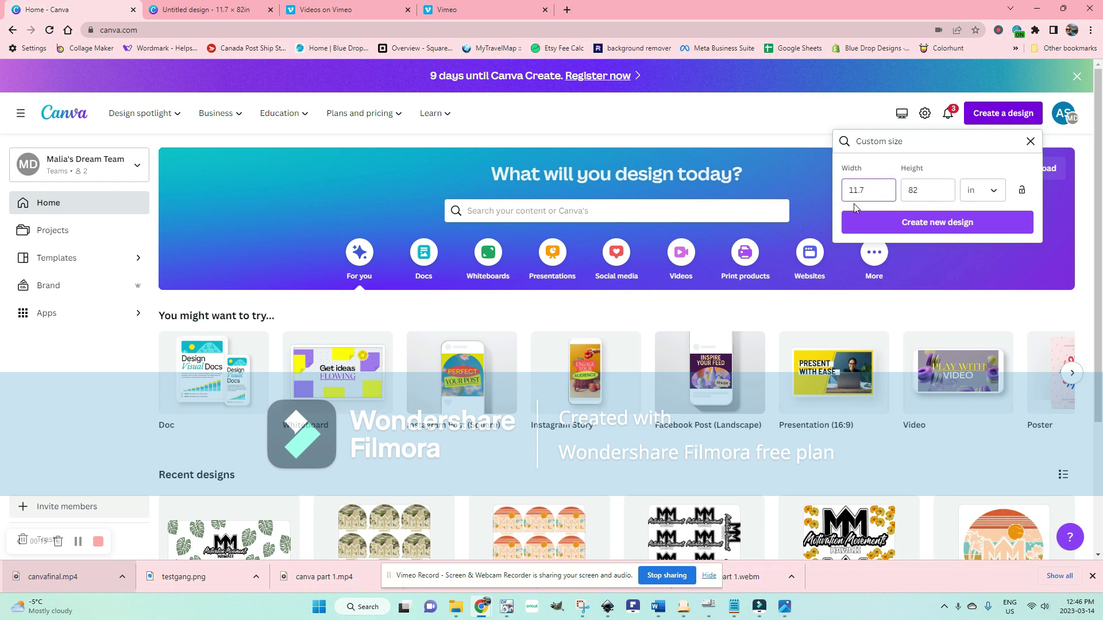
{"action": "key", "text": "BackSpace"}
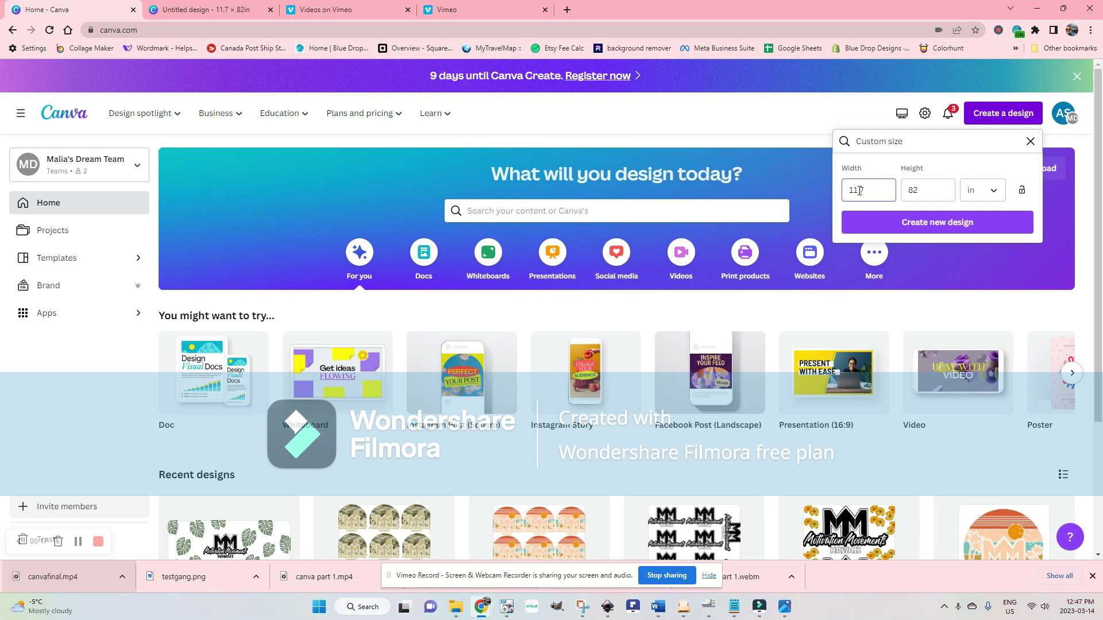
{"action": "left_click", "coordinate": [918, 189]}
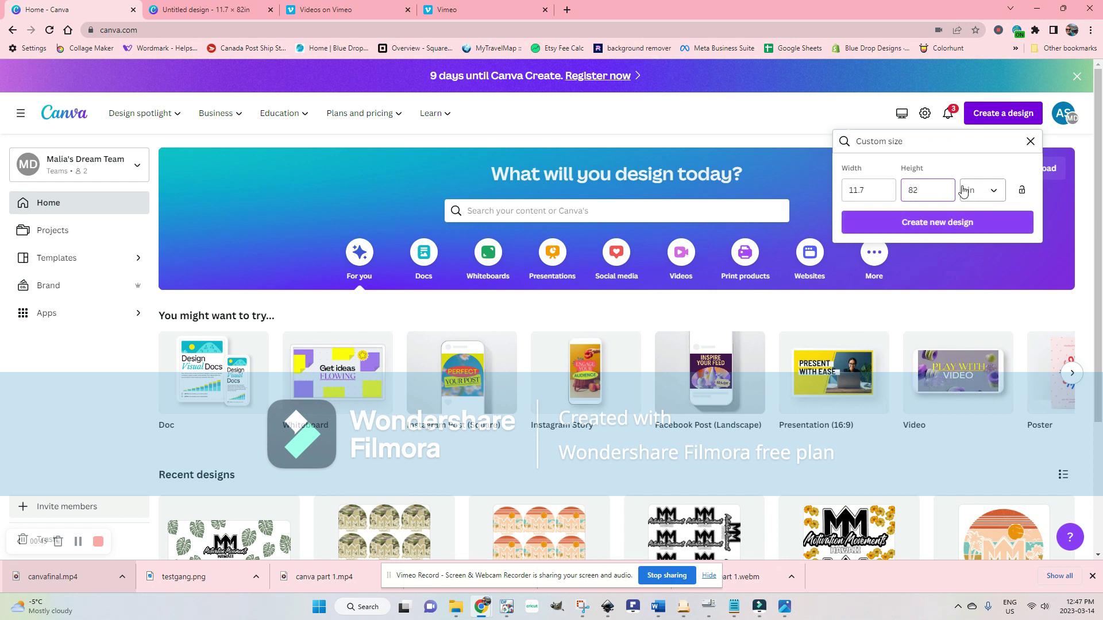
{"action": "left_click", "coordinate": [870, 190]}
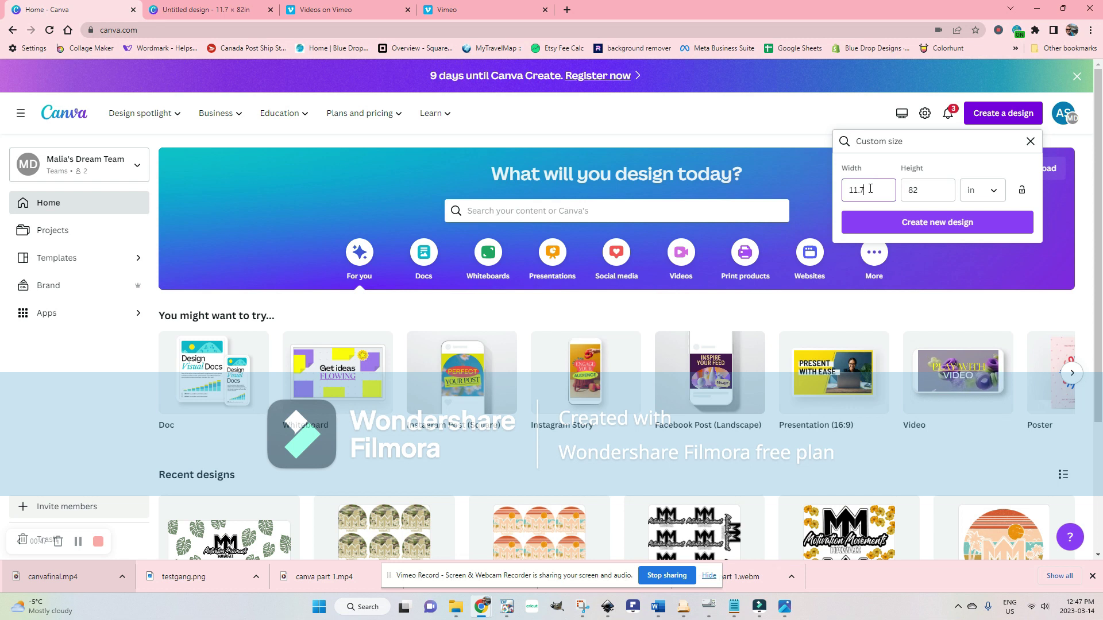
{"action": "double_click", "coordinate": [915, 190]}
{"action": "left_click", "coordinate": [923, 191]}
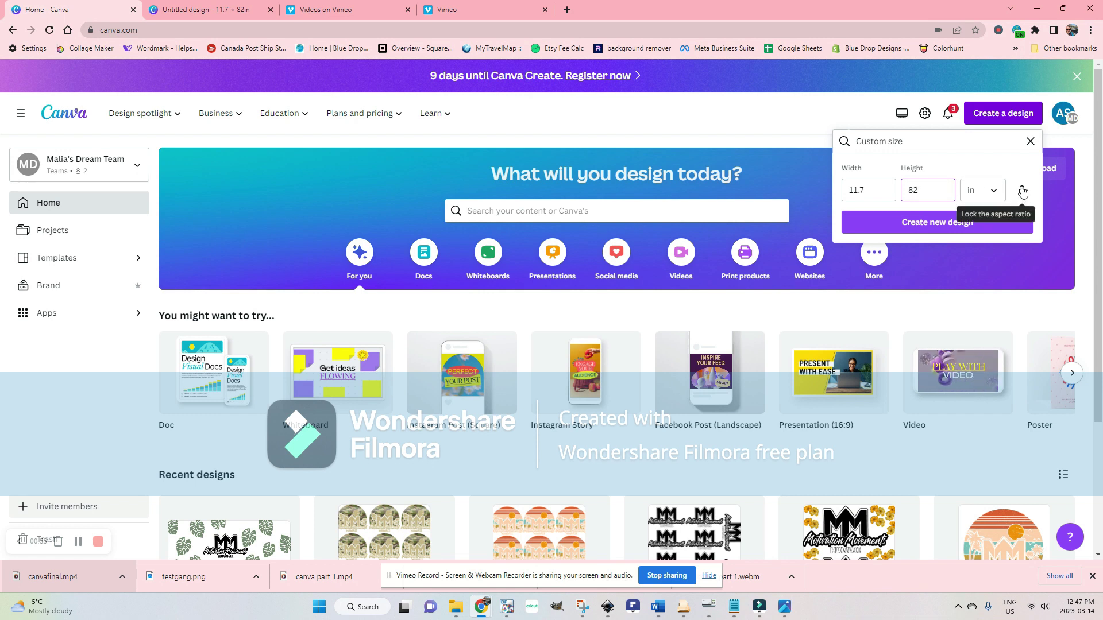
{"action": "left_click", "coordinate": [952, 224]}
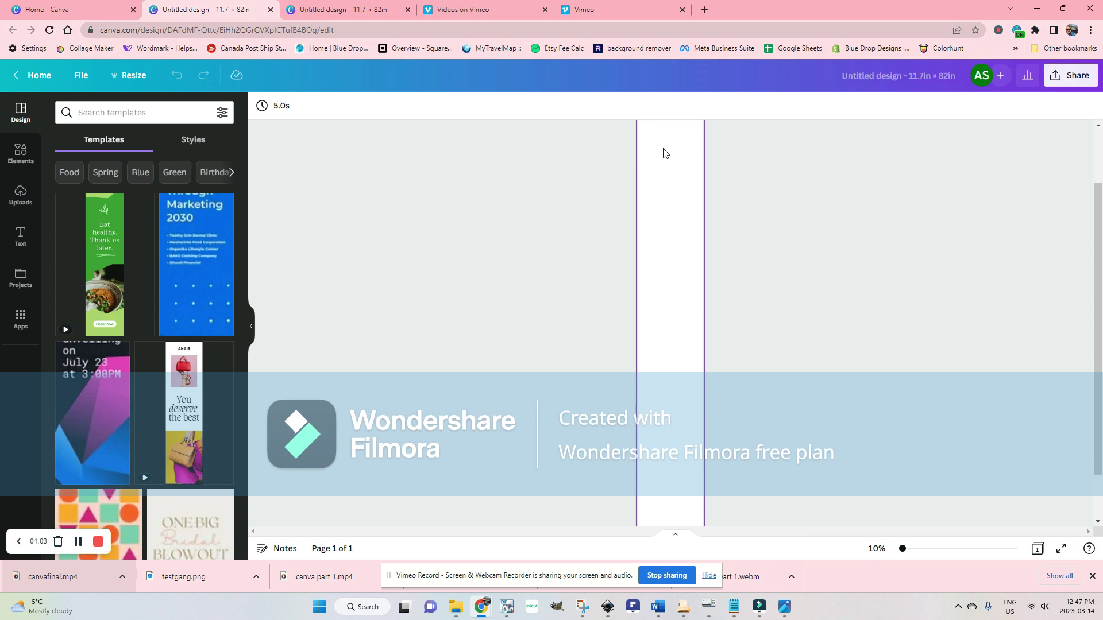
{"action": "scroll", "coordinate": [659, 177], "scroll_direction": "down", "scroll_amount": 3}
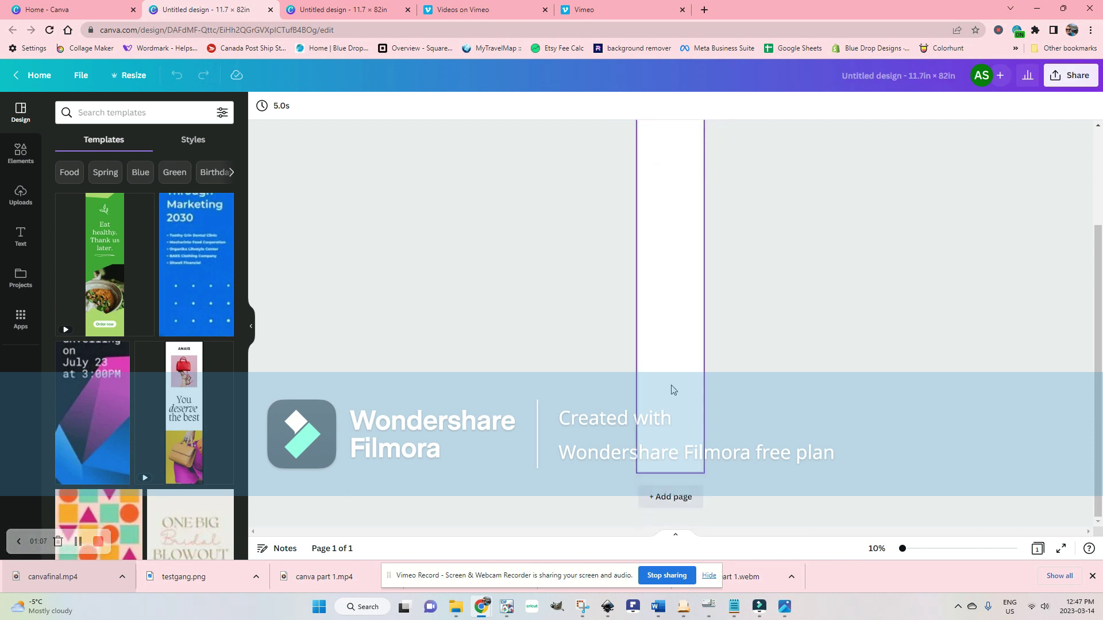
{"action": "scroll", "coordinate": [672, 374], "scroll_direction": "up", "scroll_amount": 3}
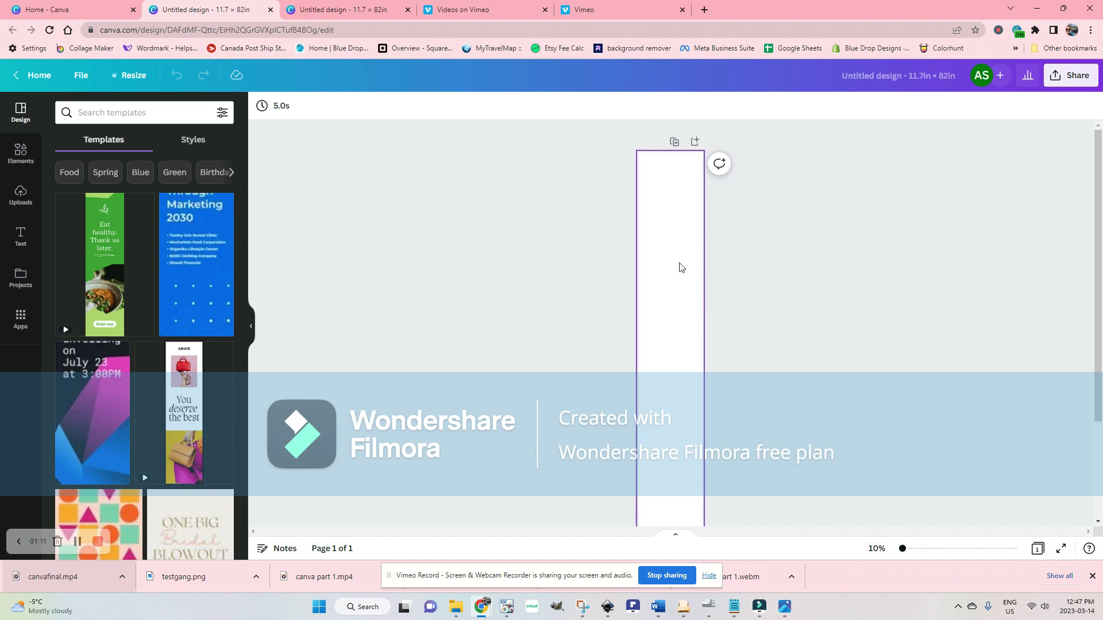
{"action": "scroll", "coordinate": [679, 267], "scroll_direction": "down", "scroll_amount": 3}
{"action": "scroll", "coordinate": [685, 290], "scroll_direction": "up", "scroll_amount": 3}
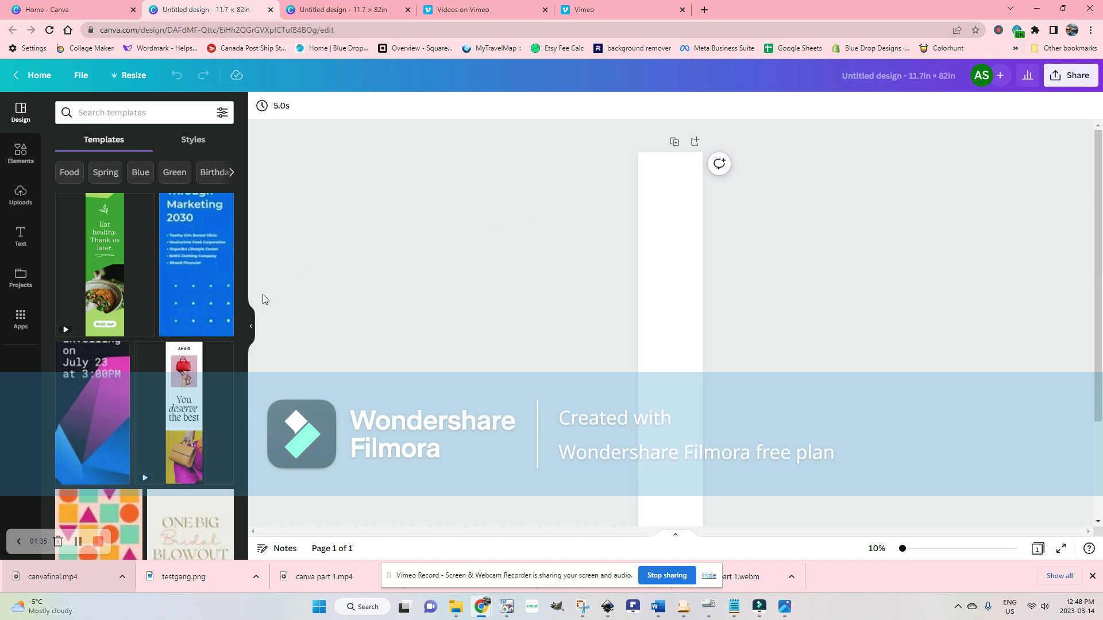
Step: Place the uploaded "The Cool Dad" image near the top of the blank page
{"action": "left_click", "coordinate": [24, 203]}
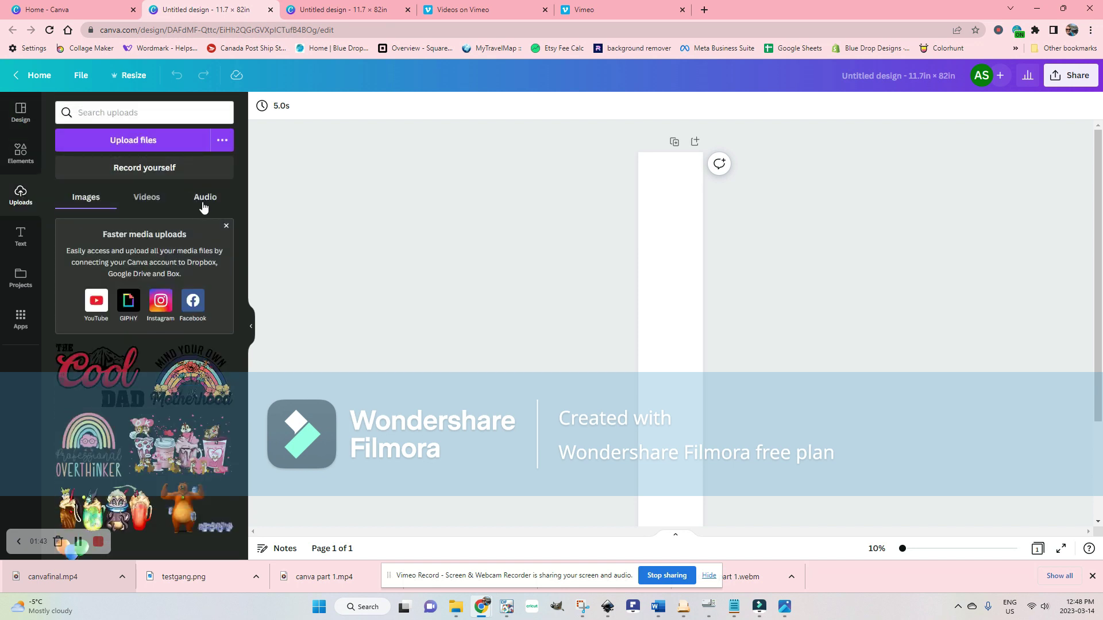
{"action": "left_click", "coordinate": [129, 166]}
{"action": "left_click_drag", "start_coordinate": [89, 382], "coordinate": [669, 232]}
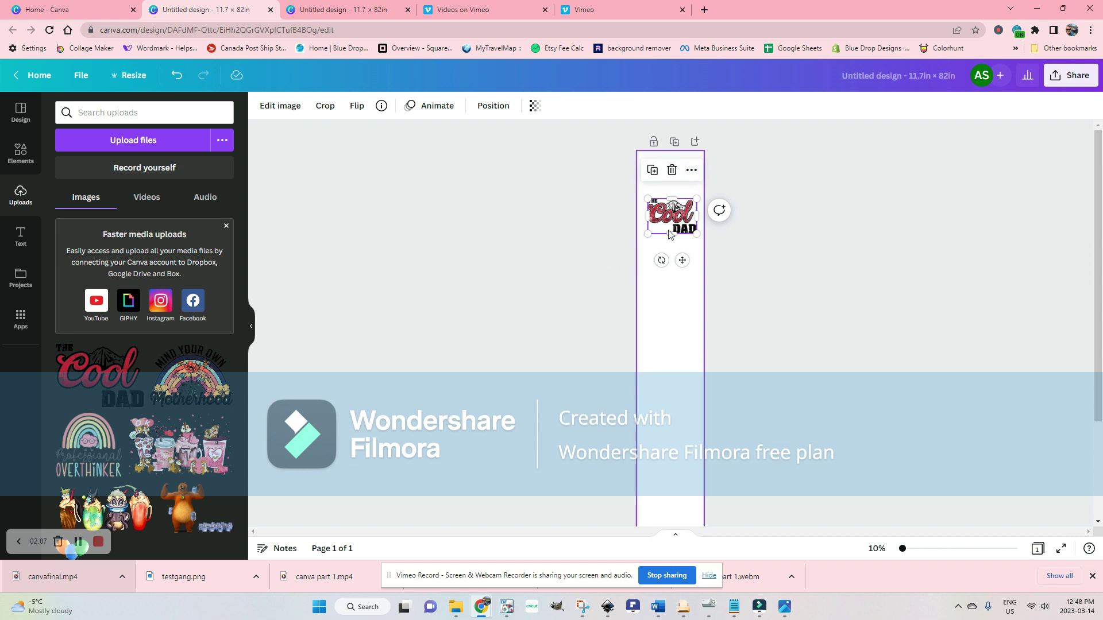
Step: Move the "The Cool Dad" image to the page's top-left corner and enlarge it to about 11 by 7.9 in
{"action": "scroll", "coordinate": [666, 199], "scroll_direction": "up", "scroll_amount": 2}
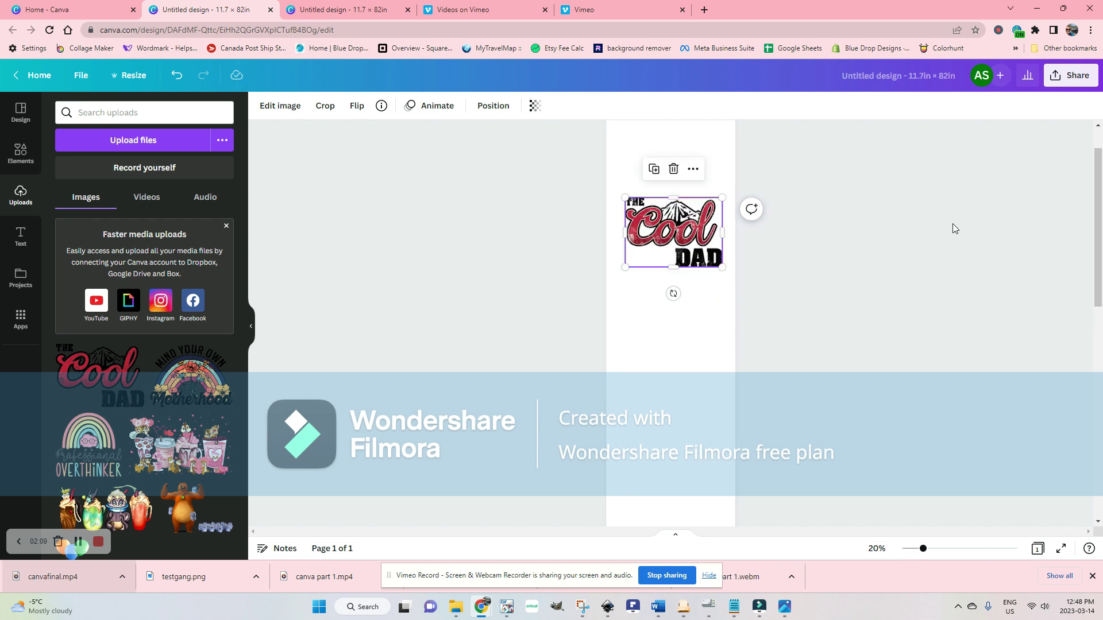
{"action": "scroll", "coordinate": [1098, 244], "scroll_direction": "up", "scroll_amount": 1}
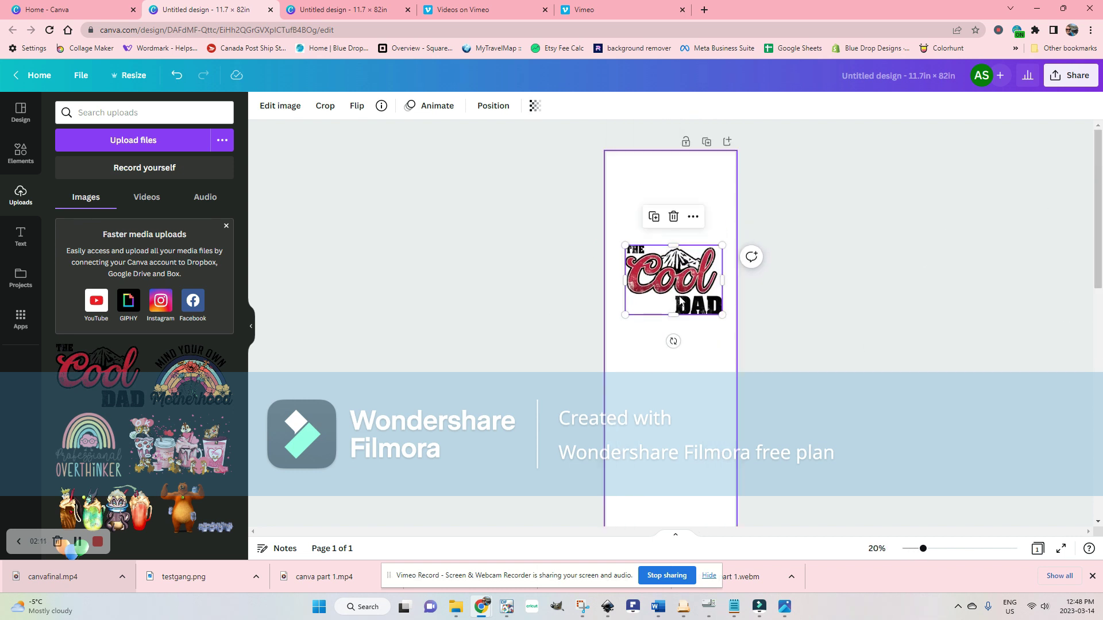
{"action": "left_click_drag", "start_coordinate": [663, 279], "coordinate": [646, 189]}
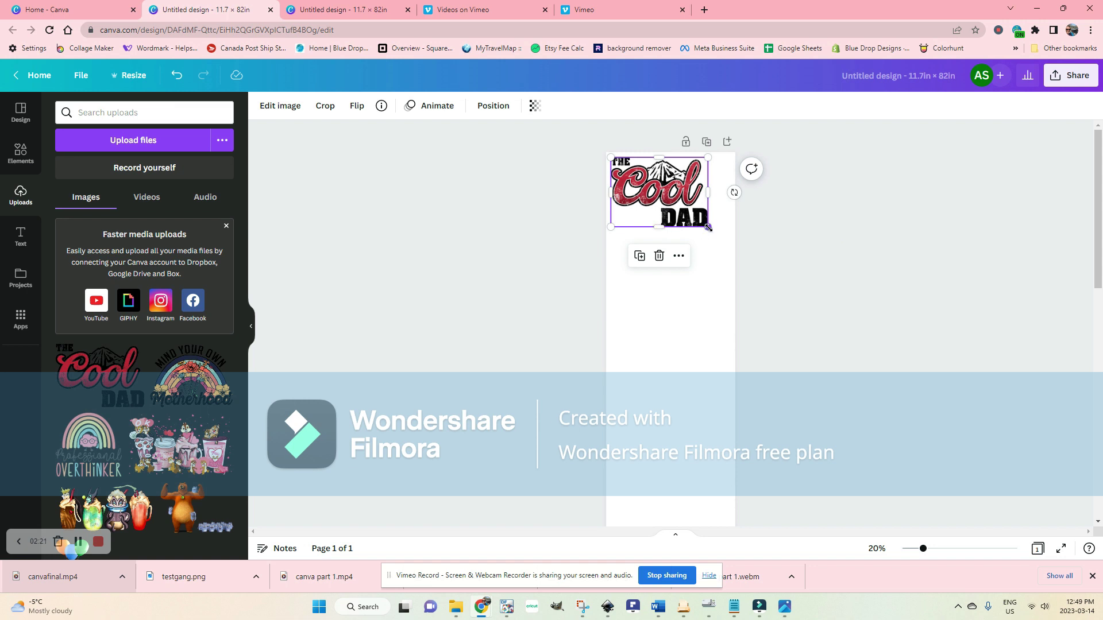
{"action": "left_click_drag", "start_coordinate": [708, 229], "coordinate": [728, 253]}
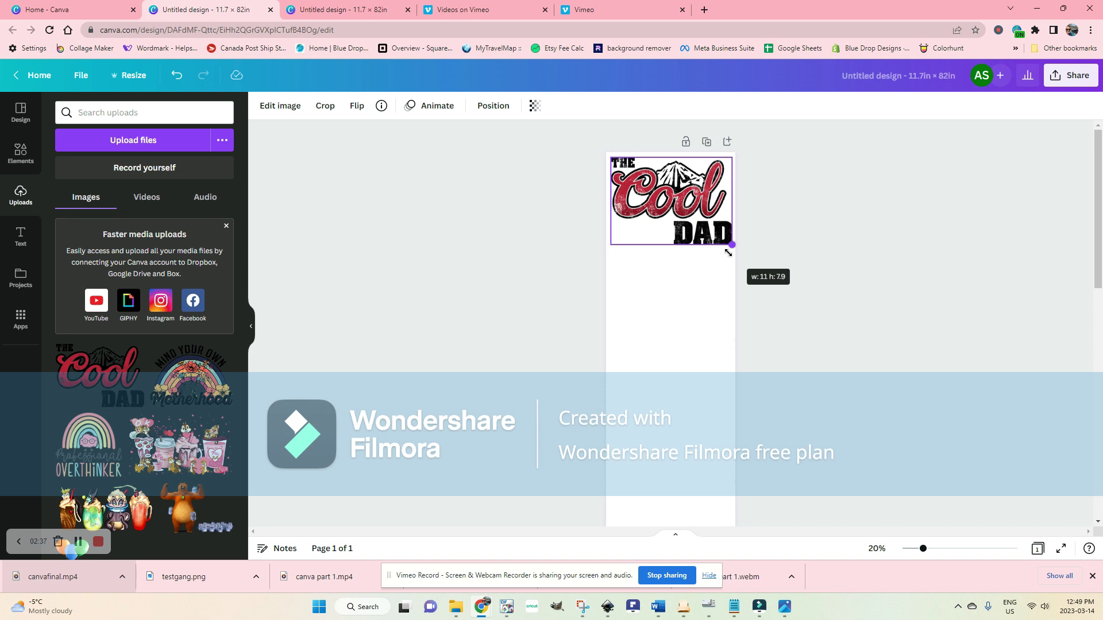
{"action": "left_click_drag", "start_coordinate": [728, 252], "coordinate": [728, 253]}
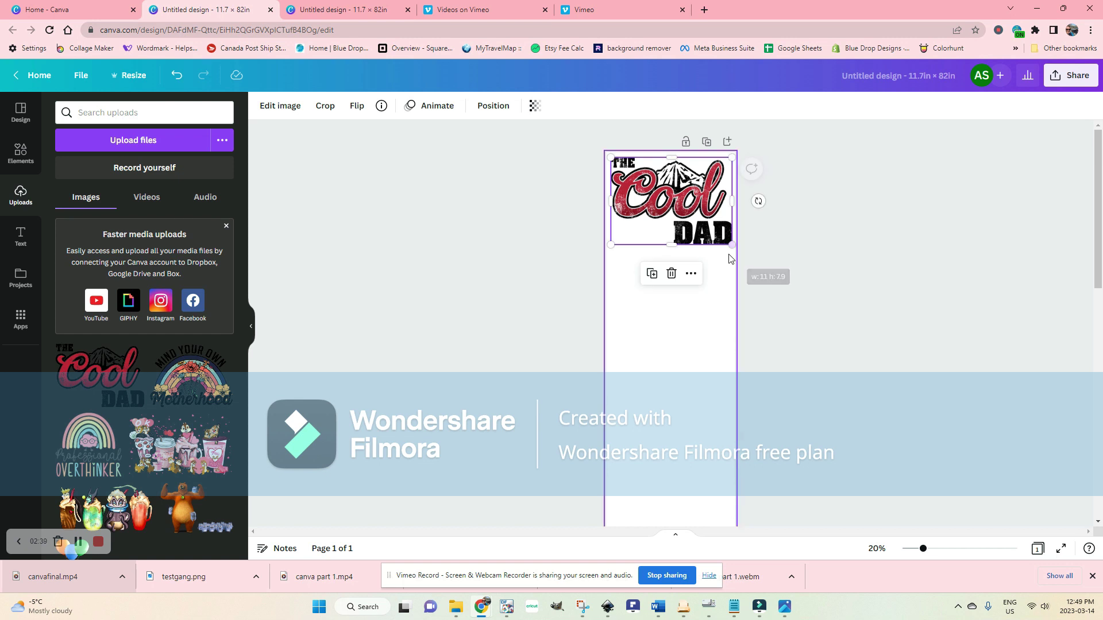
{"action": "mouse_move", "coordinate": [666, 213]}
{"action": "left_mouse_down"}
{"action": "mouse_move", "coordinate": [677, 173]}
{"action": "mouse_move", "coordinate": [662, 207]}
{"action": "left_mouse_up"}
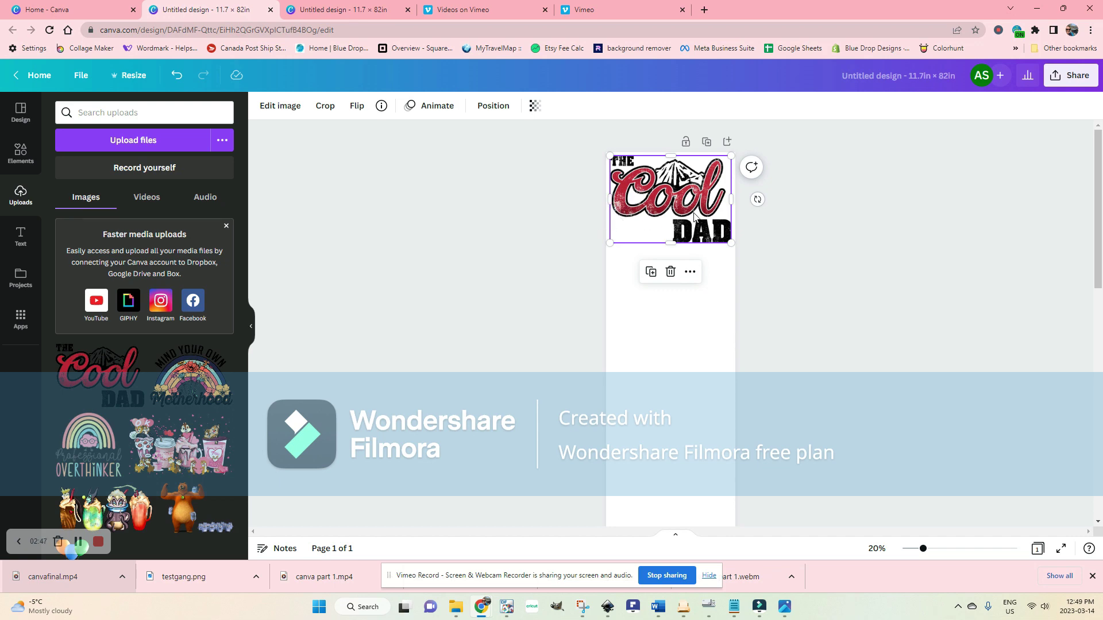
Step: Place the uploaded "Mind Your Own Motherhood" image directly below the "The Cool Dad" design
{"action": "scroll", "coordinate": [653, 170], "scroll_direction": "up", "scroll_amount": 3}
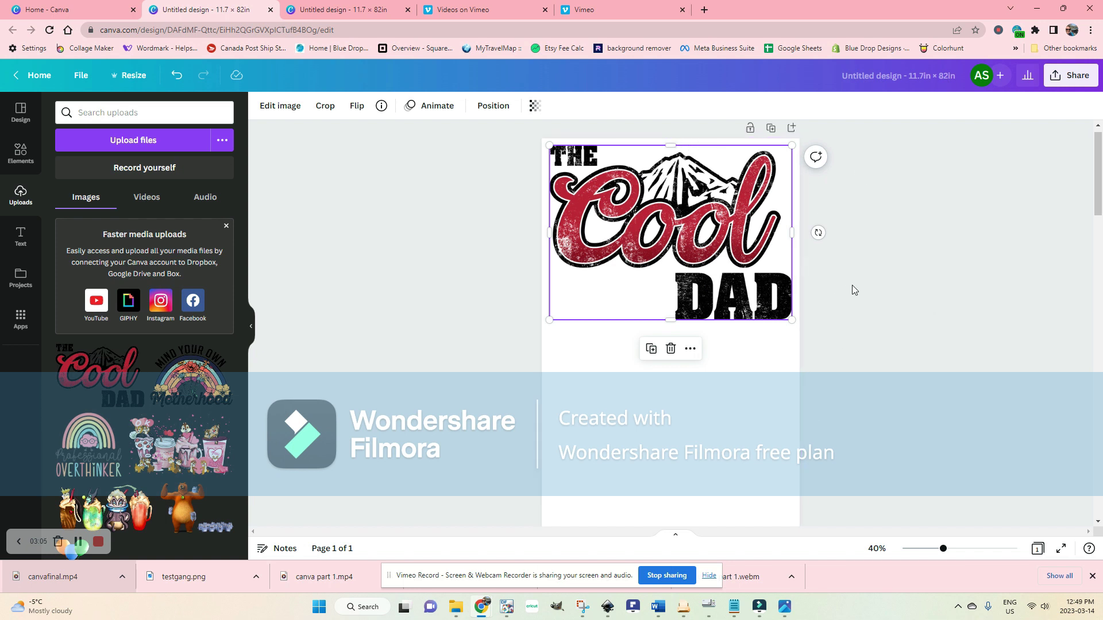
{"action": "scroll", "coordinate": [852, 288], "scroll_direction": "down", "scroll_amount": 4}
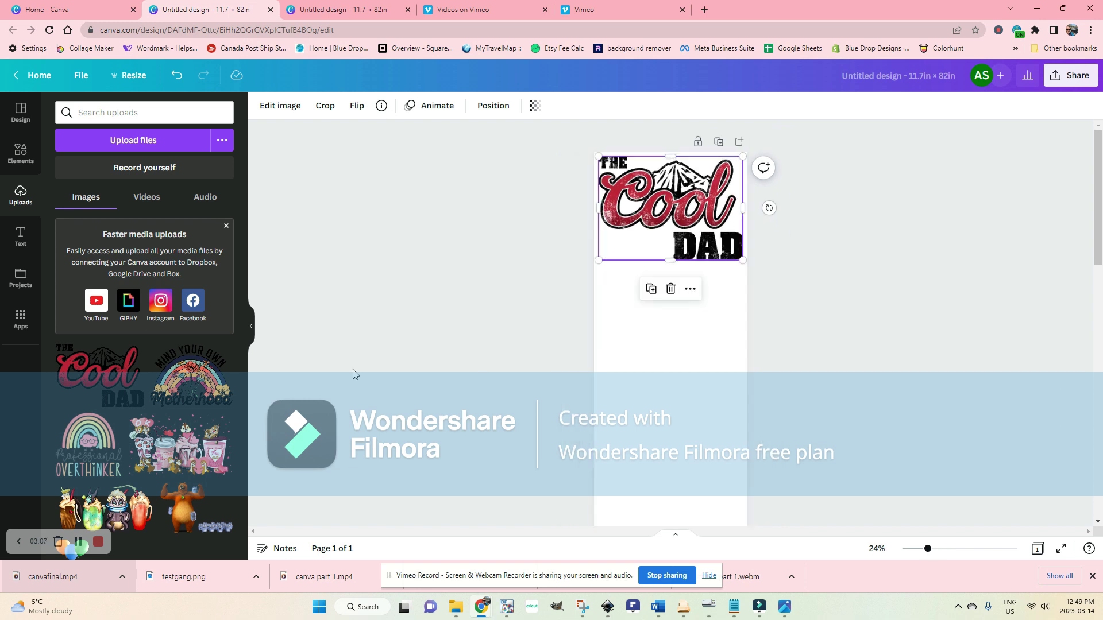
{"action": "left_click_drag", "start_coordinate": [187, 366], "coordinate": [664, 295]}
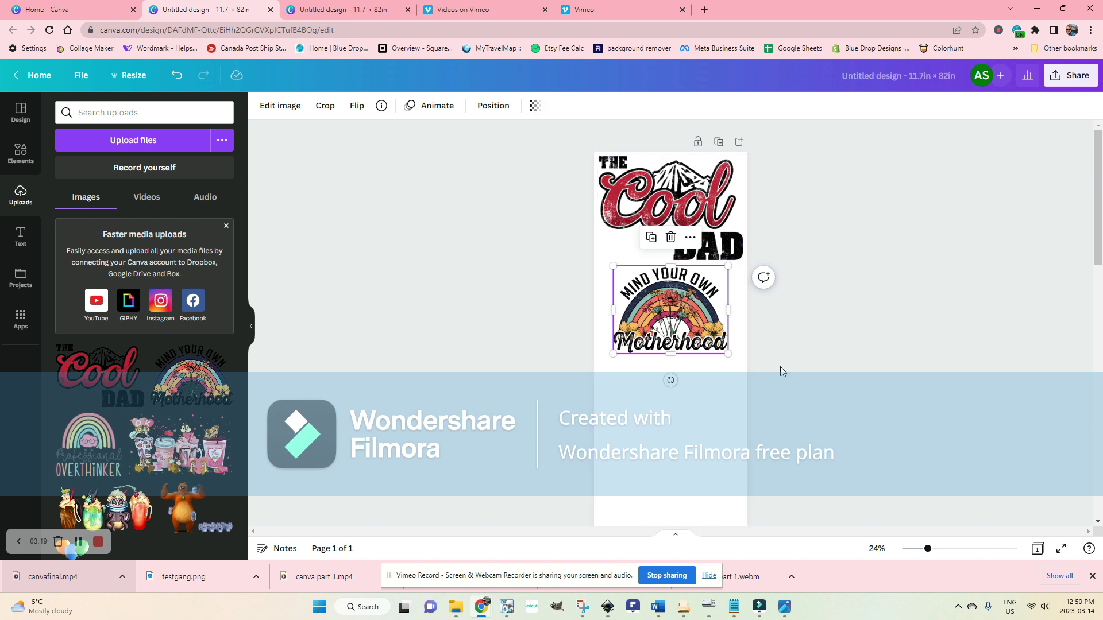
Step: Duplicate the "The Cool Dad" and "Mind Your Own Motherhood" pair three times, stacking the copies down the page
{"action": "scroll", "coordinate": [772, 362], "scroll_direction": "down", "scroll_amount": 3}
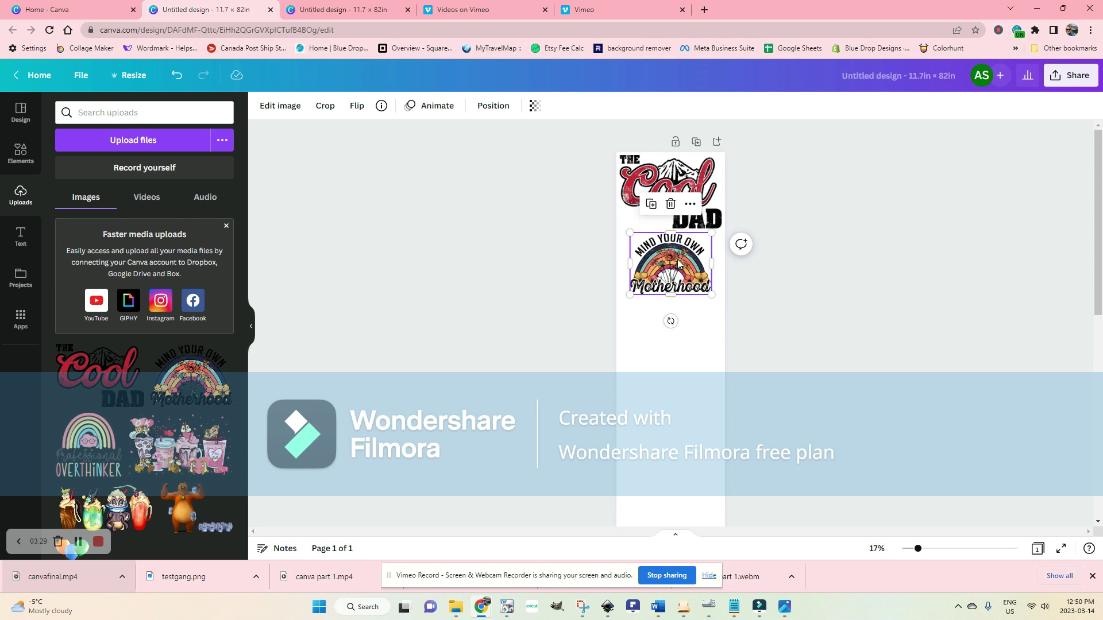
{"action": "left_click", "coordinate": [631, 193], "text": "shift"}
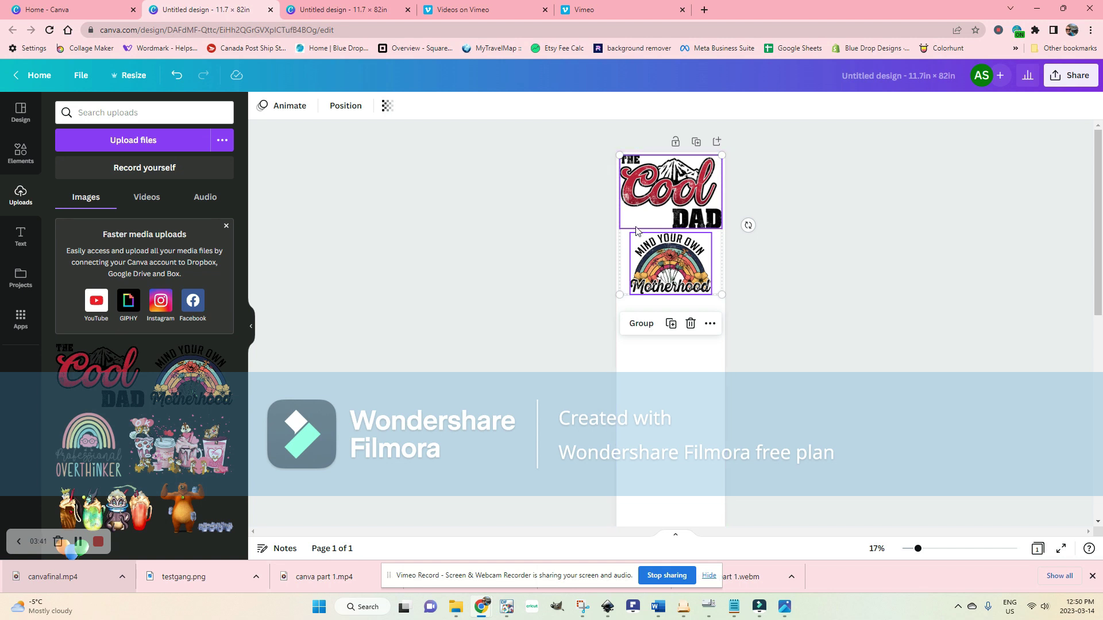
{"action": "left_click_drag", "start_coordinate": [659, 209], "coordinate": [664, 328]}
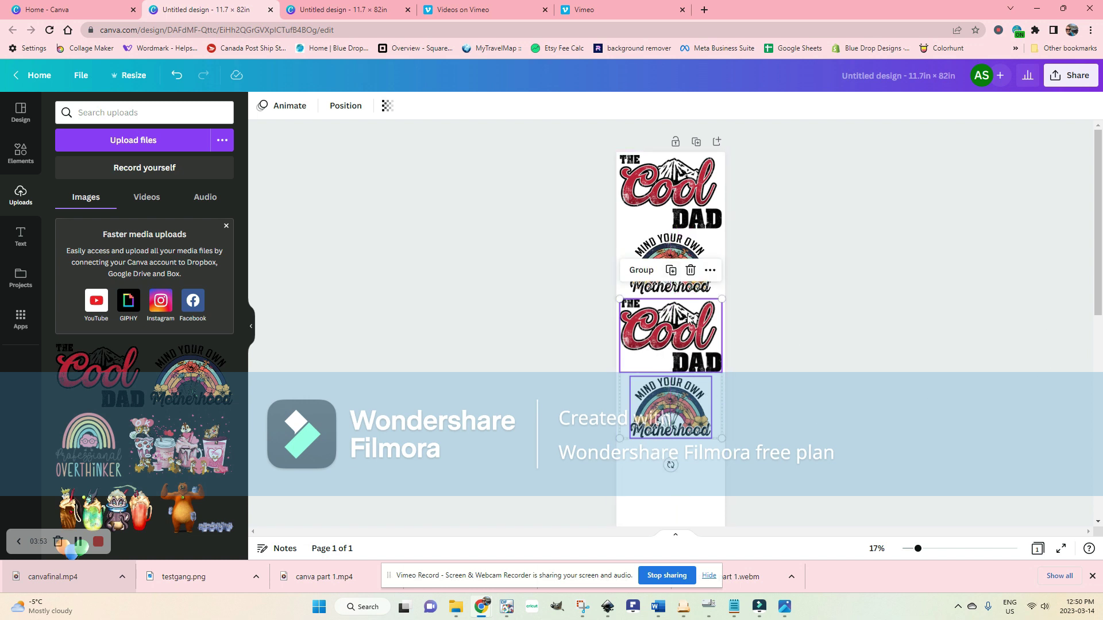
{"action": "key", "text": "ctrl+d"}
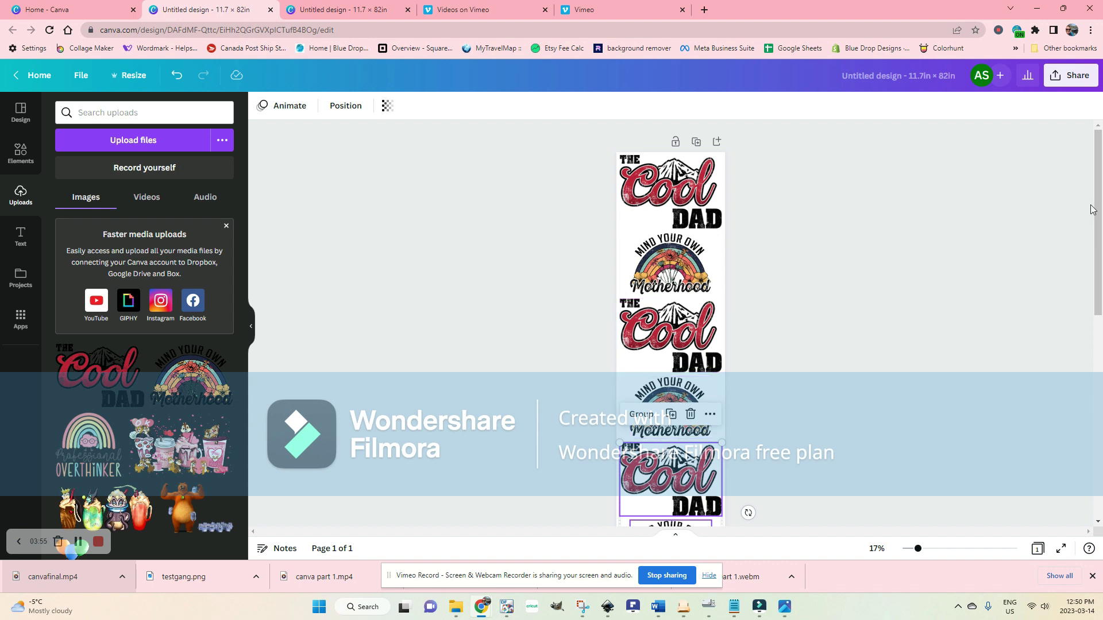
{"action": "left_click_drag", "start_coordinate": [1091, 209], "coordinate": [1100, 184]}
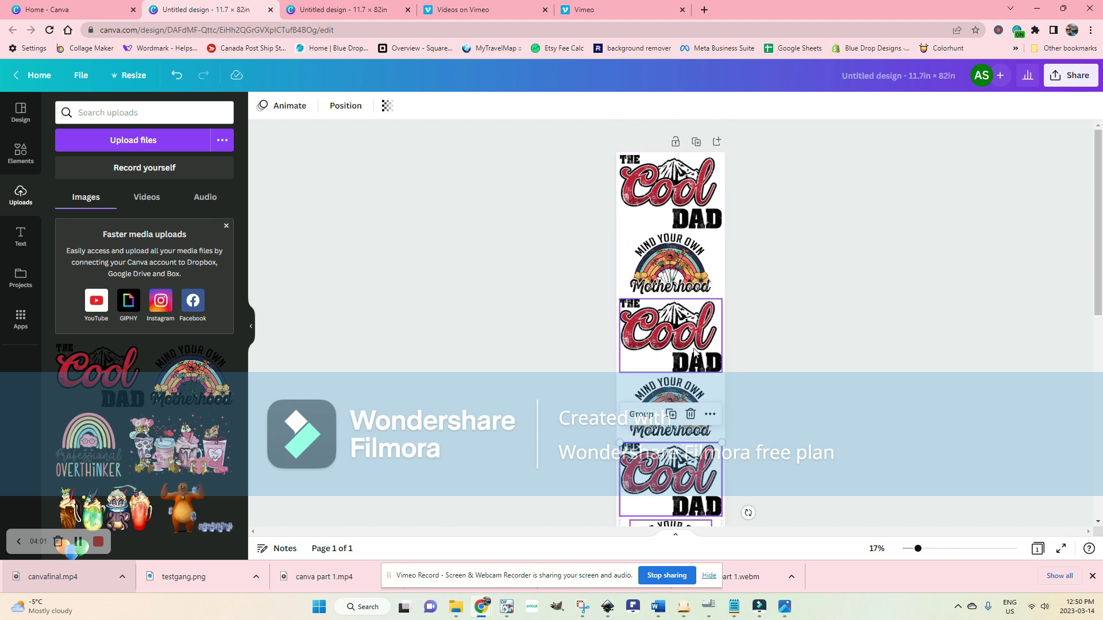
{"action": "left_click_drag", "start_coordinate": [1093, 204], "coordinate": [1095, 318]}
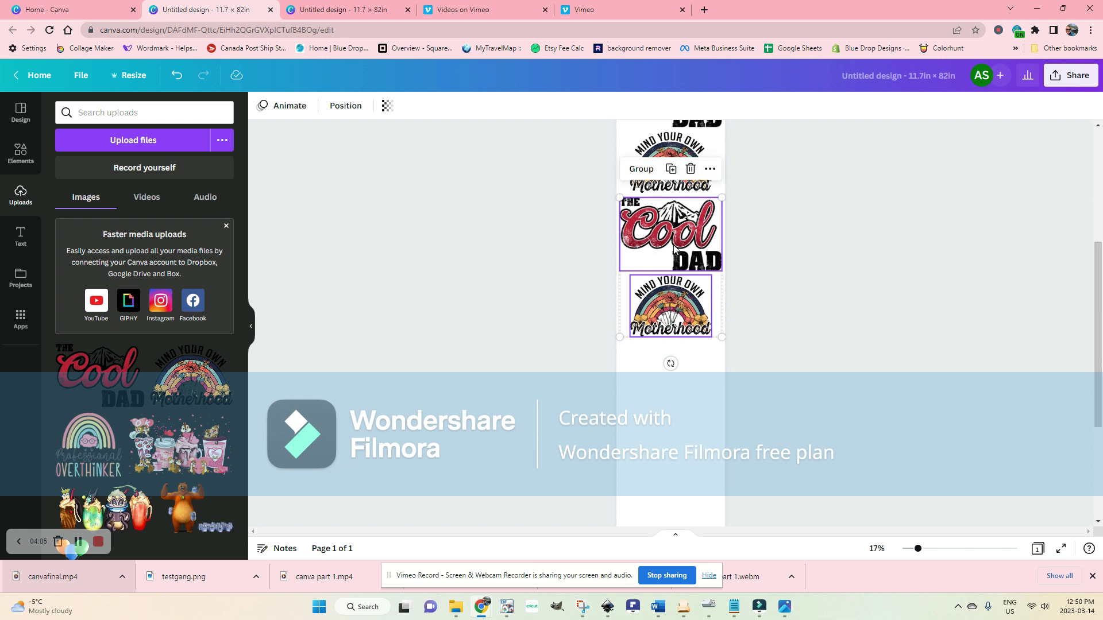
{"action": "key", "text": "ctrl+d"}
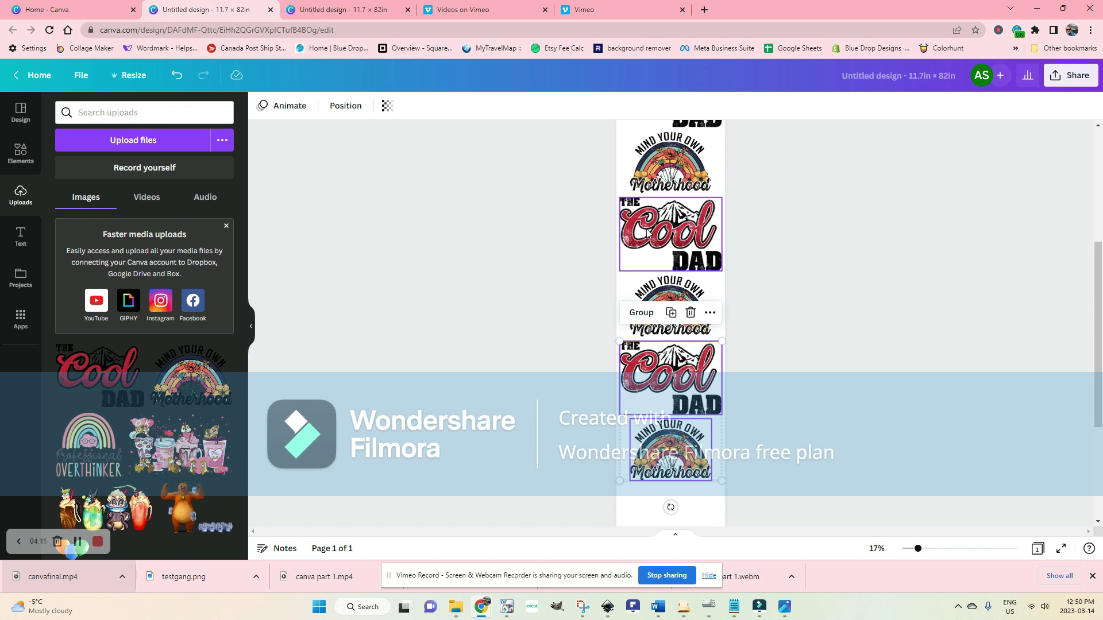
{"action": "left_click", "coordinate": [760, 363]}
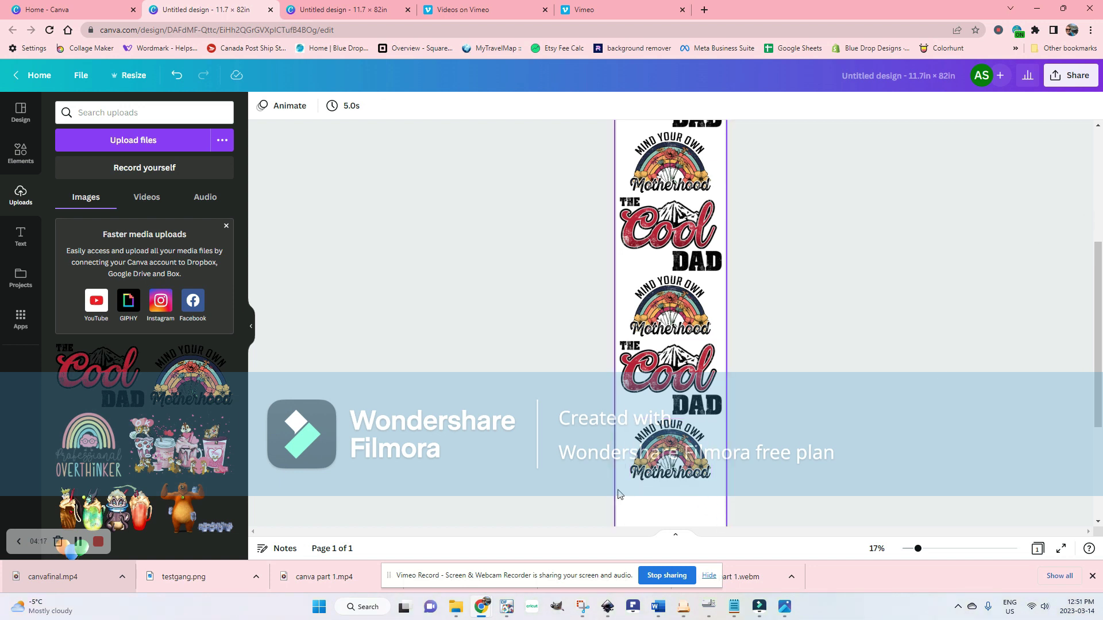
Step: Delete all the duplicated designs, keeping only the original "The Cool Dad" and "Mind Your Own Motherhood" images
{"action": "left_click", "coordinate": [653, 455]}
{"action": "key", "text": "Delete"}
{"action": "left_click", "coordinate": [671, 362]}
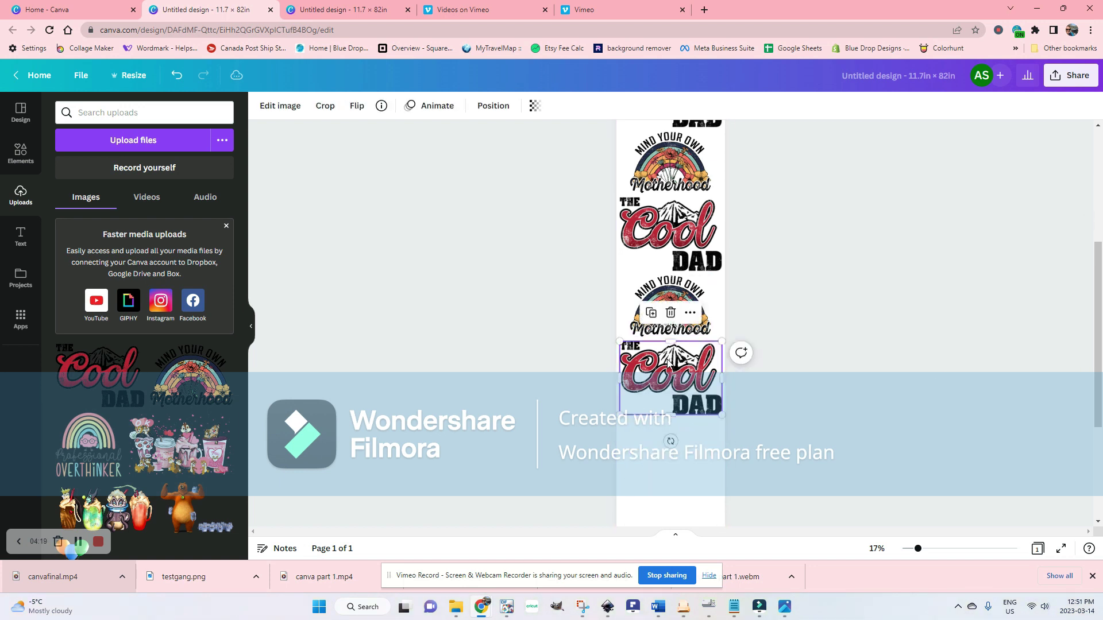
{"action": "key", "text": "Delete"}
{"action": "left_click", "coordinate": [673, 307]}
{"action": "key", "text": "Delete"}
{"action": "left_click", "coordinate": [677, 239]}
{"action": "key", "text": "Delete"}
{"action": "scroll", "coordinate": [756, 260], "scroll_direction": "up", "scroll_amount": 5}
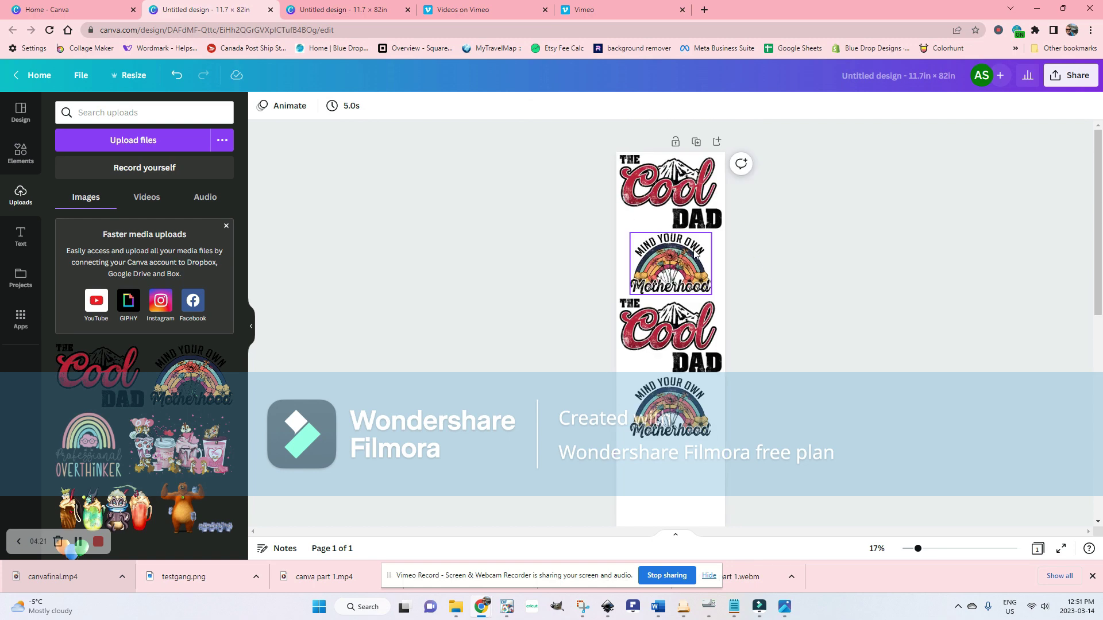
{"action": "left_click", "coordinate": [673, 345]}
{"action": "key", "text": "Delete"}
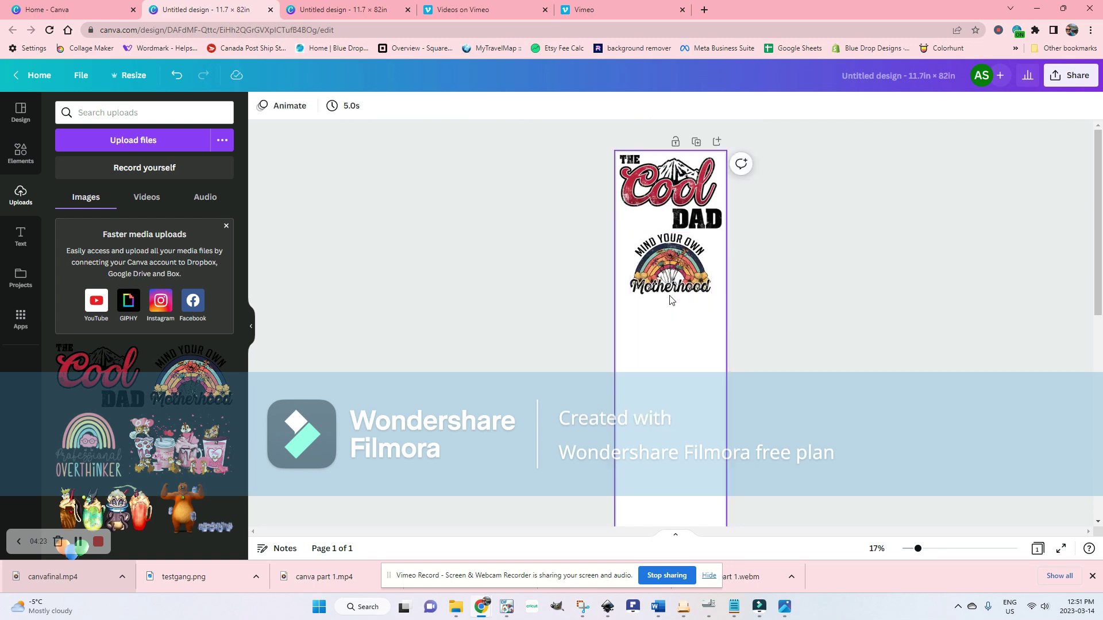
Step: Shrink the "Mind Your Own Motherhood" image and fit it into the empty space beside the word "DAD"
{"action": "left_click", "coordinate": [663, 257]}
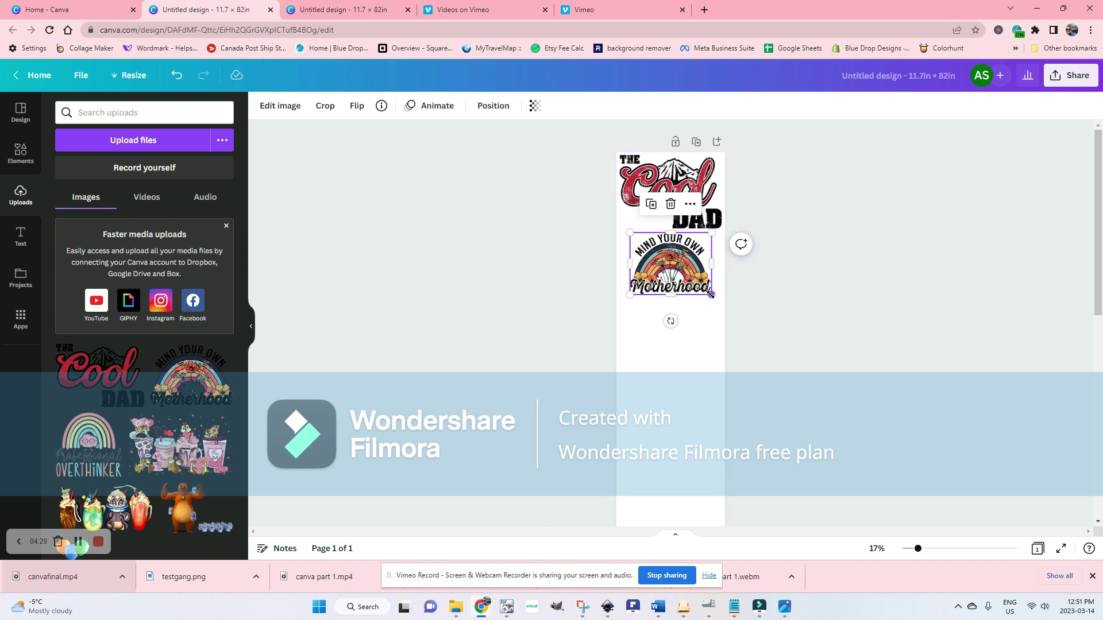
{"action": "left_click_drag", "start_coordinate": [711, 294], "coordinate": [666, 257]}
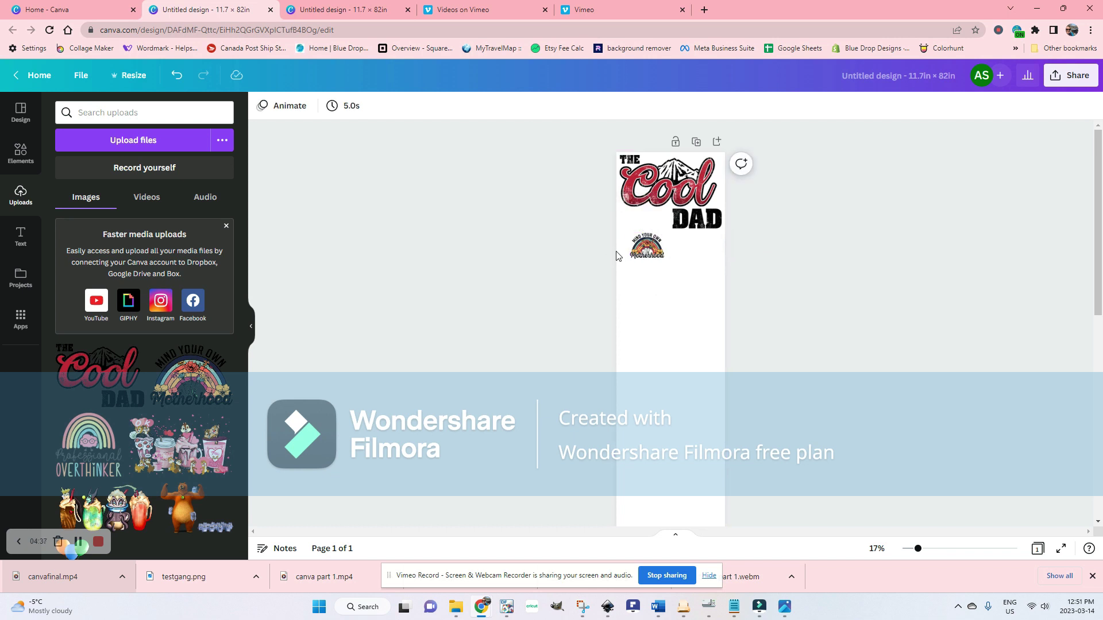
{"action": "left_click_drag", "start_coordinate": [651, 246], "coordinate": [642, 223]}
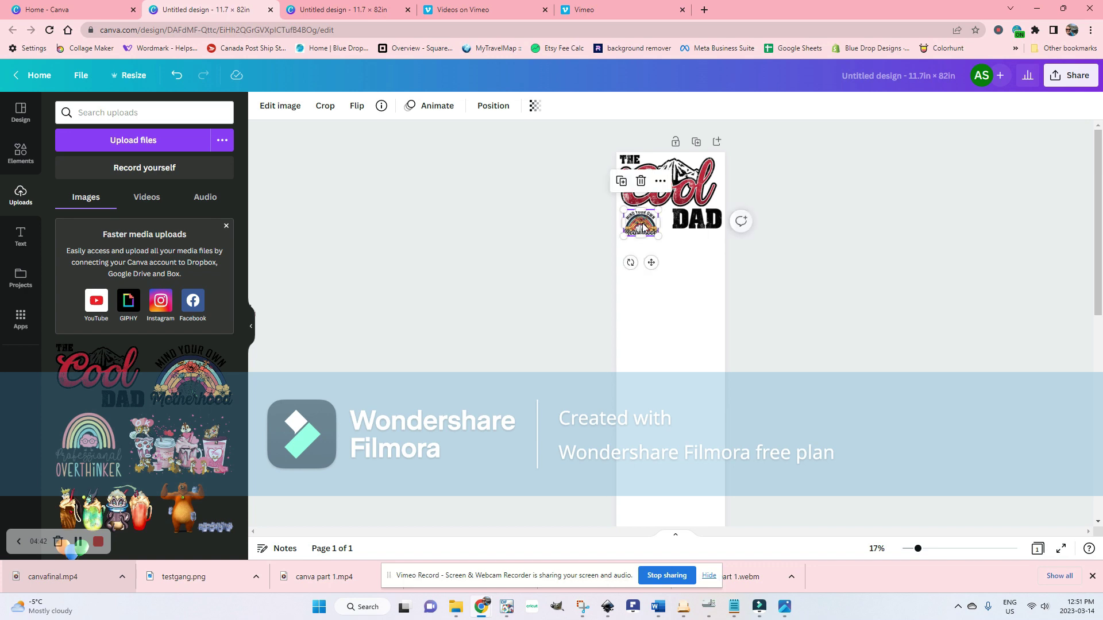
Step: Reposition the small "Mind Your Own Motherhood" image within the empty space beside "DAD", leaving a clear gap around it
{"action": "left_click", "coordinate": [801, 219]}
{"action": "scroll", "coordinate": [576, 264], "scroll_direction": "up", "scroll_amount": 5}
{"action": "scroll", "coordinate": [576, 264], "scroll_direction": "up", "scroll_amount": 2}
{"action": "scroll", "coordinate": [543, 249], "scroll_direction": "up", "scroll_amount": 3}
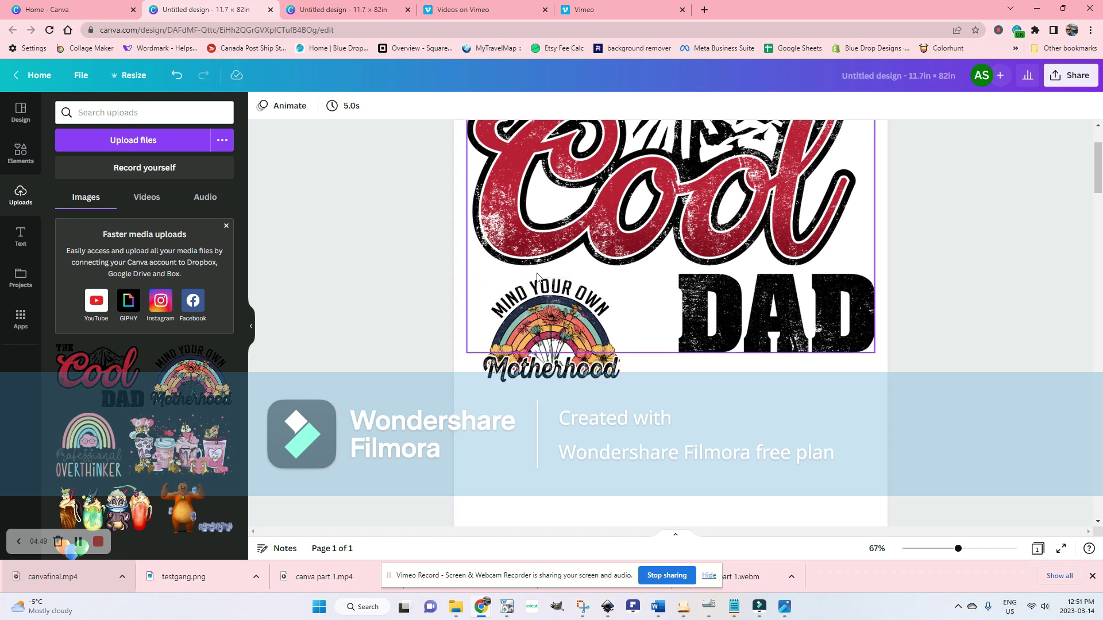
{"action": "left_click_drag", "start_coordinate": [578, 312], "coordinate": [567, 312]}
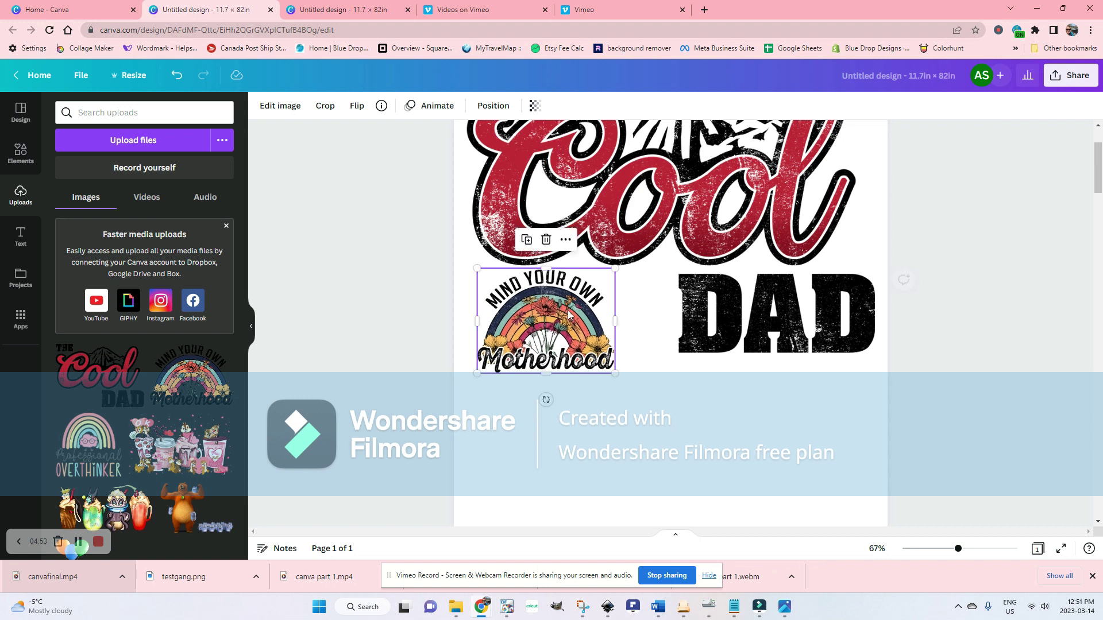
{"action": "left_click", "coordinate": [442, 345]}
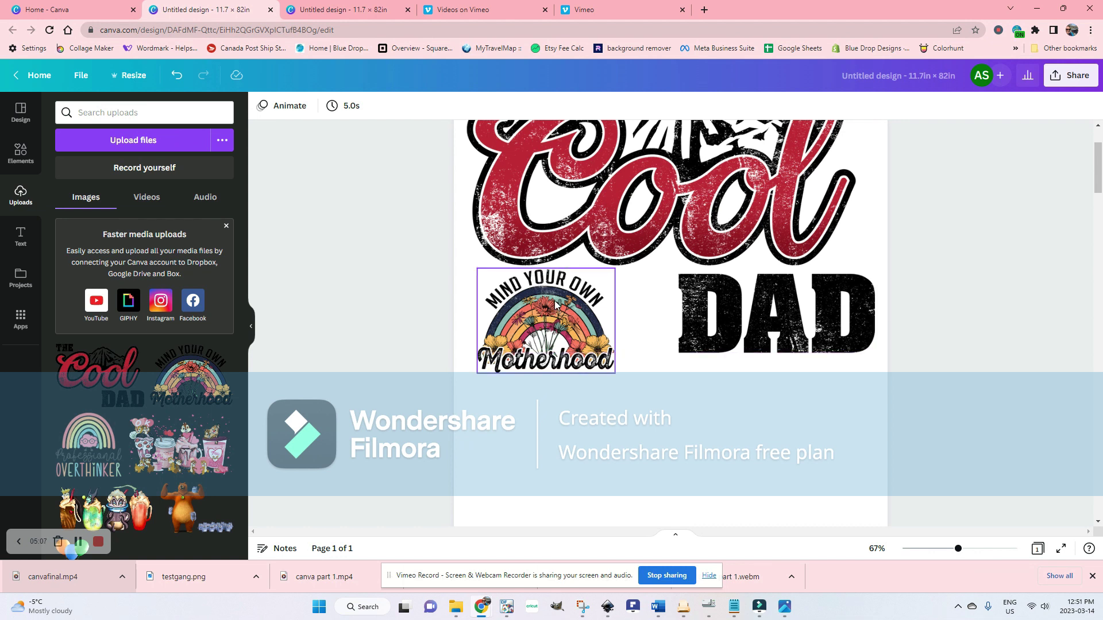
{"action": "mouse_move", "coordinate": [546, 297]}
{"action": "left_mouse_down"}
{"action": "mouse_move", "coordinate": [531, 300]}
{"action": "mouse_move", "coordinate": [559, 348]}
{"action": "mouse_move", "coordinate": [664, 393]}
{"action": "mouse_move", "coordinate": [772, 381]}
{"action": "mouse_move", "coordinate": [477, 307]}
{"action": "mouse_move", "coordinate": [560, 300]}
{"action": "left_mouse_up"}
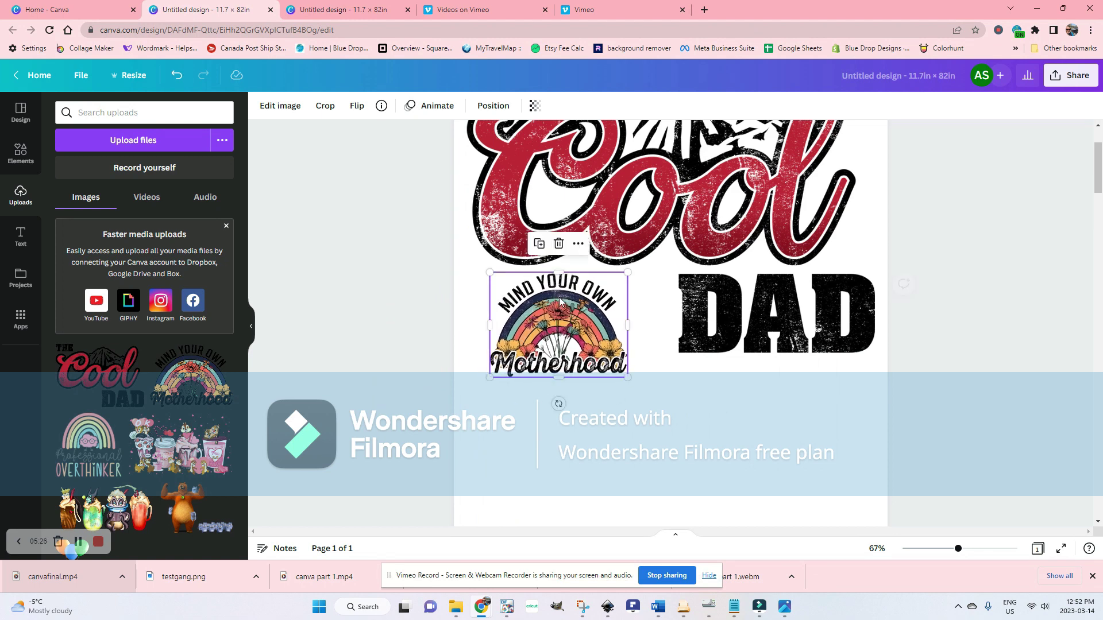
{"action": "scroll", "coordinate": [573, 394], "scroll_direction": "down", "scroll_amount": 3}
{"action": "left_click", "coordinate": [502, 345]}
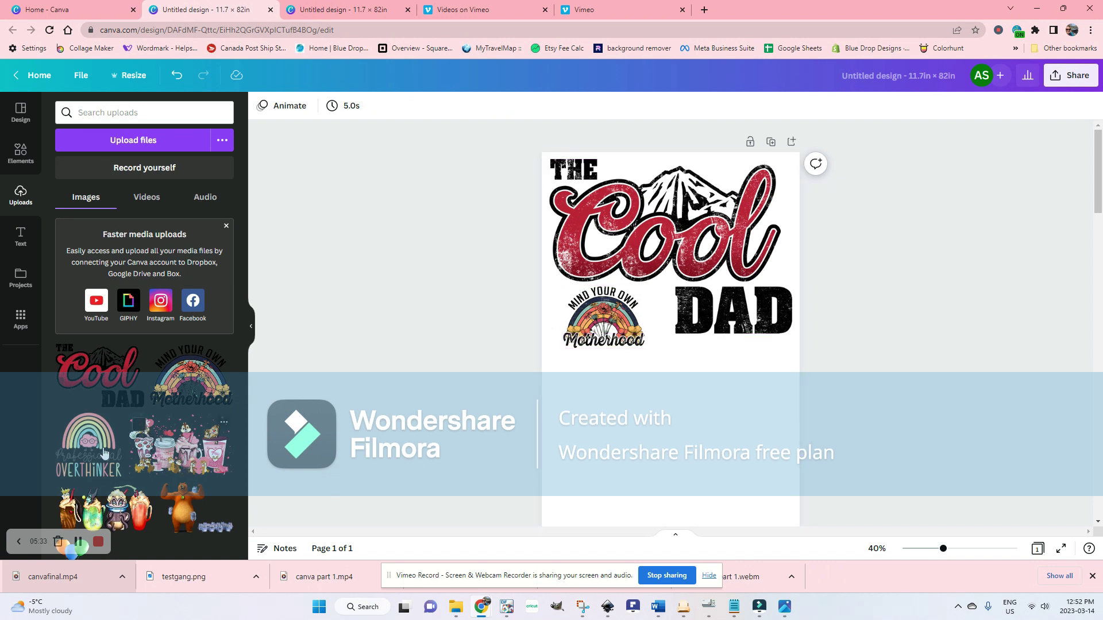
Step: Place the uploaded "Professional Overthinker" image just below the first designs and enlarge it to about 10.8 by 10.5 in
{"action": "left_click_drag", "start_coordinate": [99, 453], "coordinate": [549, 396]}
{"action": "scroll", "coordinate": [602, 374], "scroll_direction": "down", "scroll_amount": 3}
{"action": "left_click_drag", "start_coordinate": [764, 396], "coordinate": [788, 414]}
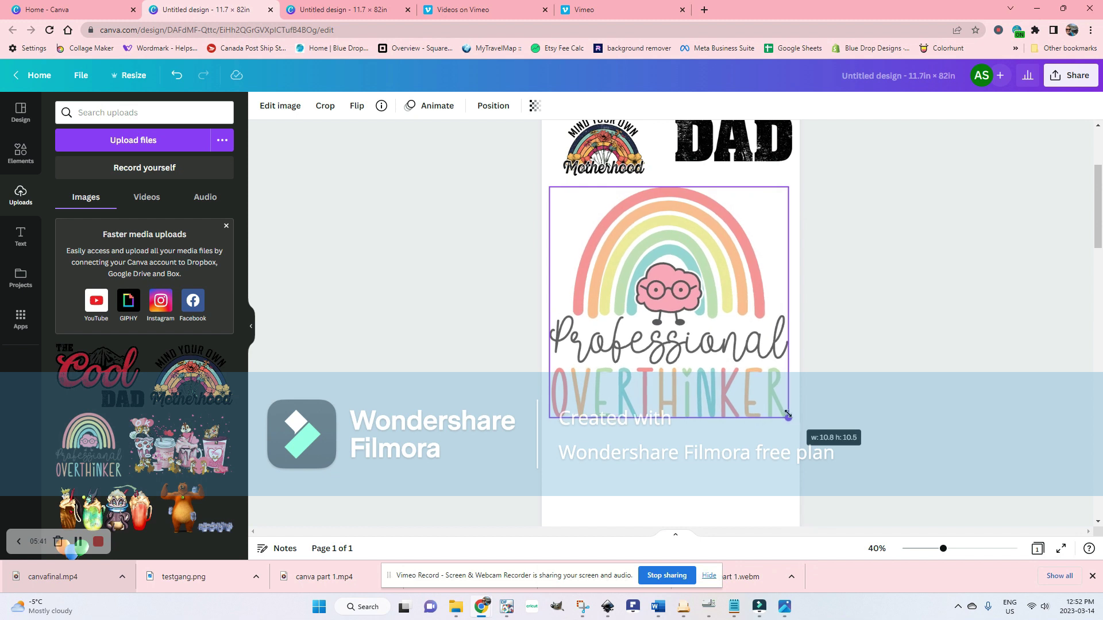
{"action": "left_click_drag", "start_coordinate": [676, 228], "coordinate": [679, 222]}
{"action": "scroll", "coordinate": [974, 275], "scroll_direction": "down", "scroll_amount": 4}
{"action": "scroll", "coordinate": [746, 252], "scroll_direction": "up", "scroll_amount": 2}
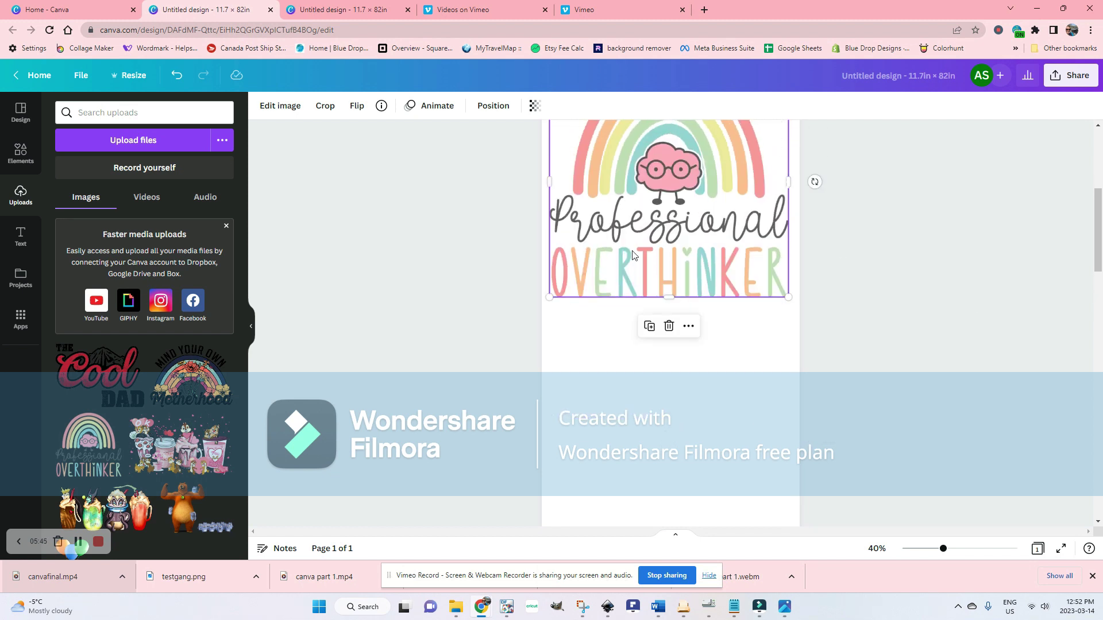
Step: Duplicate the "Professional Overthinker" design and align the copy directly beneath the original with a small gap
{"action": "left_click_drag", "start_coordinate": [636, 216], "coordinate": [639, 220]}
{"action": "left_click_drag", "start_coordinate": [674, 182], "coordinate": [671, 400]}
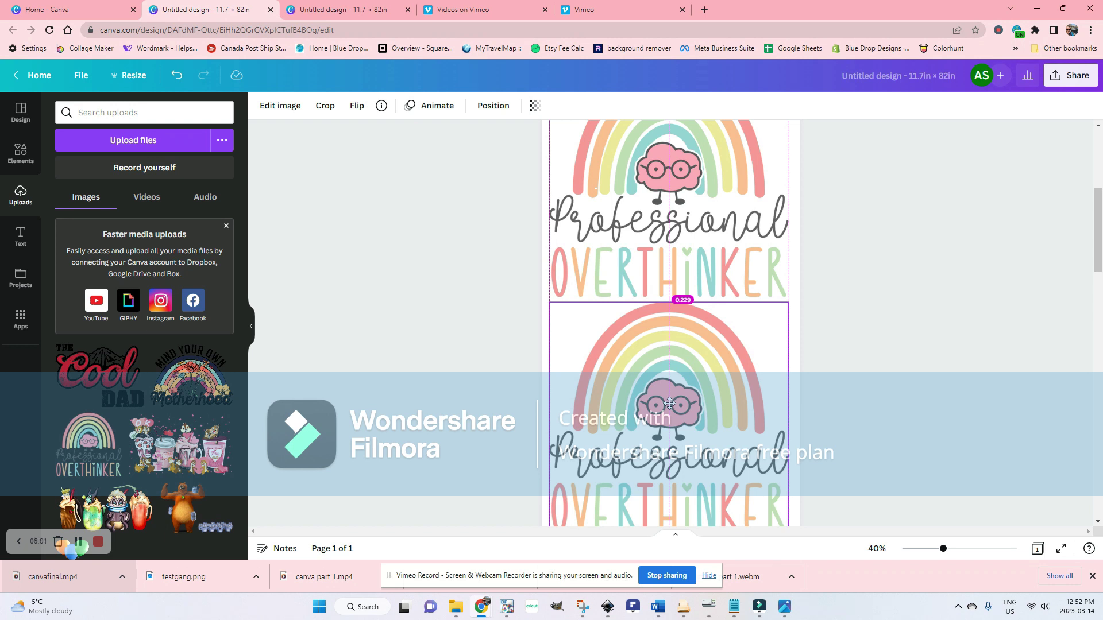
{"action": "left_click_drag", "start_coordinate": [669, 404], "coordinate": [670, 405]}
{"action": "left_click", "coordinate": [869, 275]}
{"action": "scroll", "coordinate": [770, 341], "scroll_direction": "down", "scroll_amount": 4}
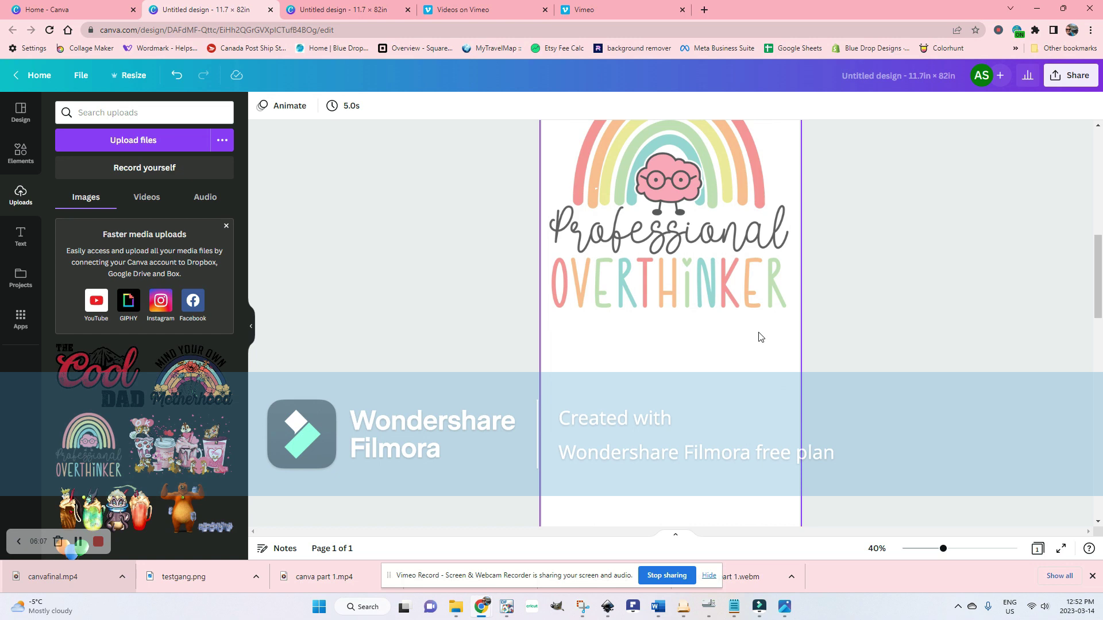
{"action": "scroll", "coordinate": [701, 320], "scroll_direction": "down", "scroll_amount": 2}
{"action": "scroll", "coordinate": [720, 271], "scroll_direction": "up", "scroll_amount": 4}
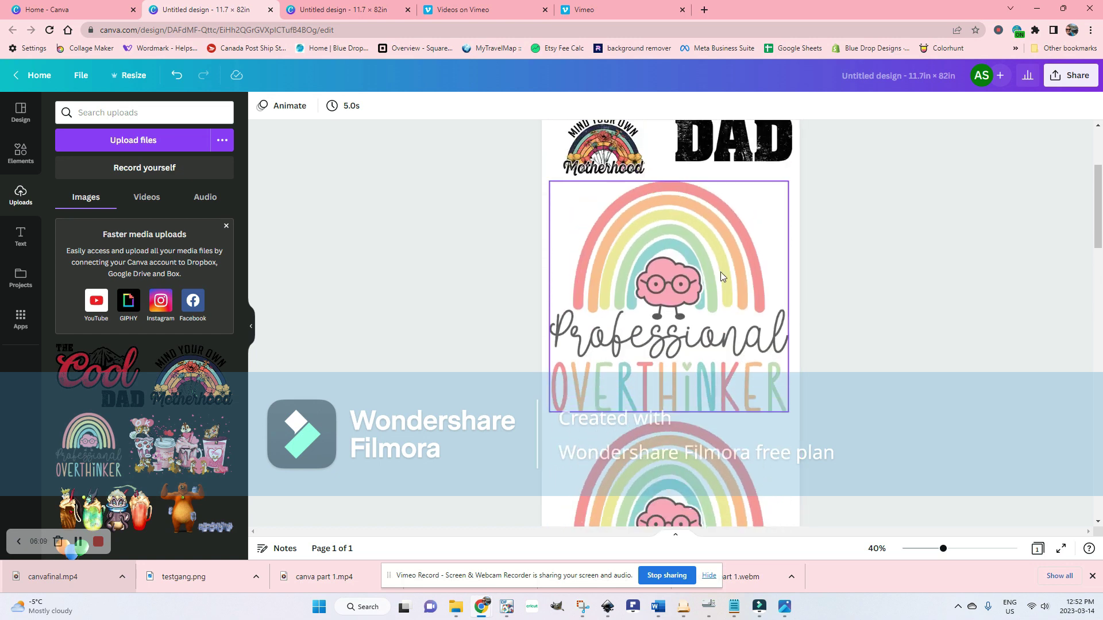
{"action": "scroll", "coordinate": [681, 282], "scroll_direction": "down", "scroll_amount": 5}
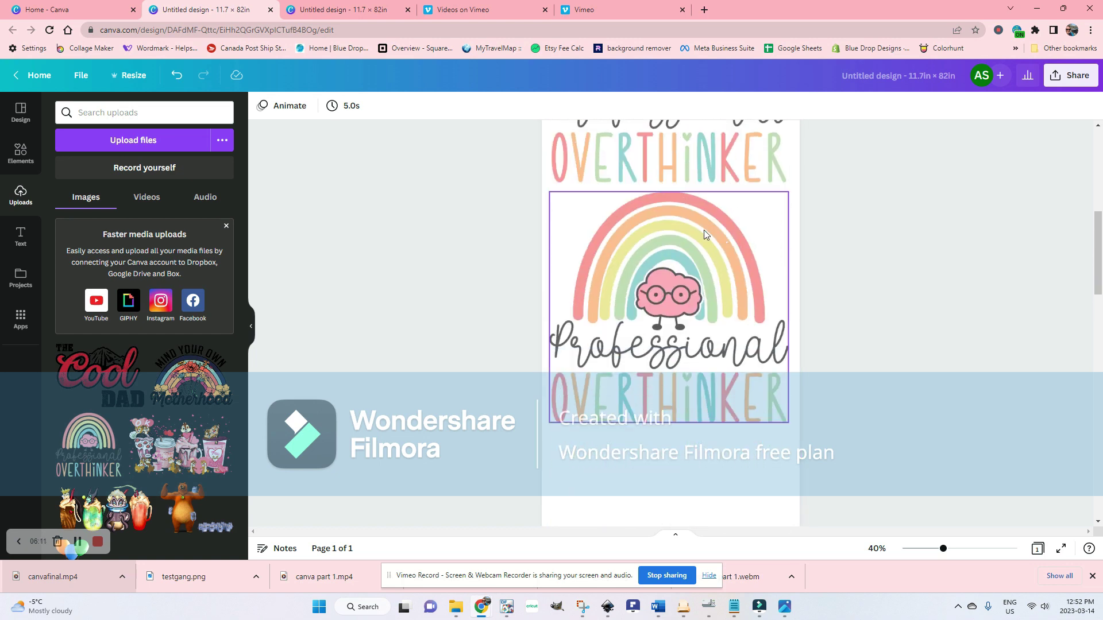
Step: Place the uploaded pink drinks image below the second "Professional Overthinker", rotate it upright, and align it with the page's left edge
{"action": "scroll", "coordinate": [702, 233], "scroll_direction": "down", "scroll_amount": 3}
{"action": "left_click_drag", "start_coordinate": [158, 457], "coordinate": [665, 423]}
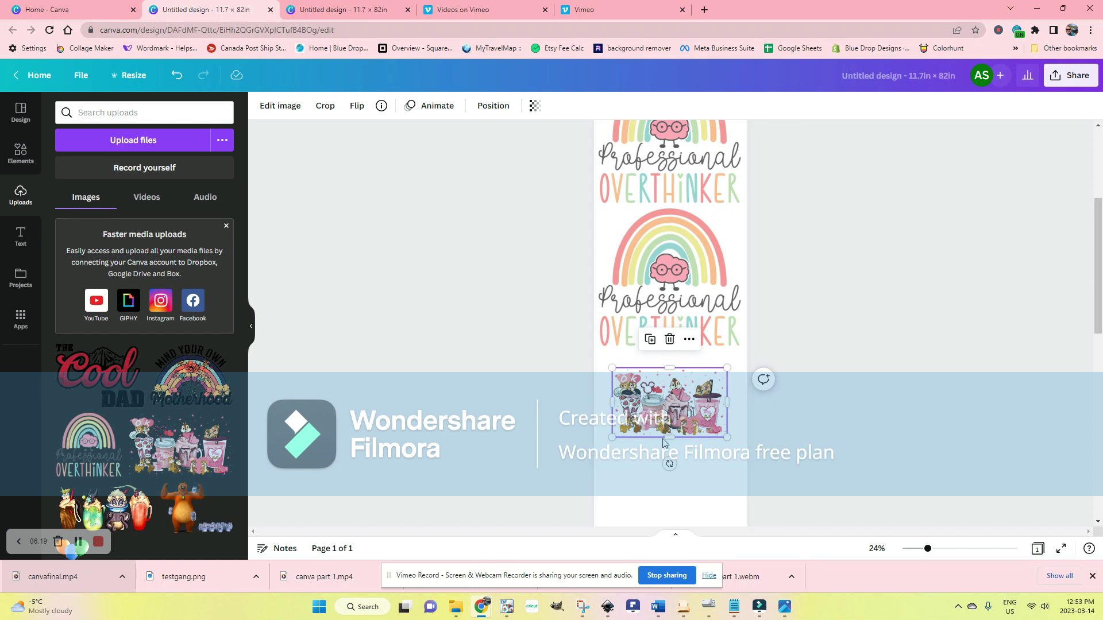
{"action": "left_click_drag", "start_coordinate": [670, 464], "coordinate": [636, 430]}
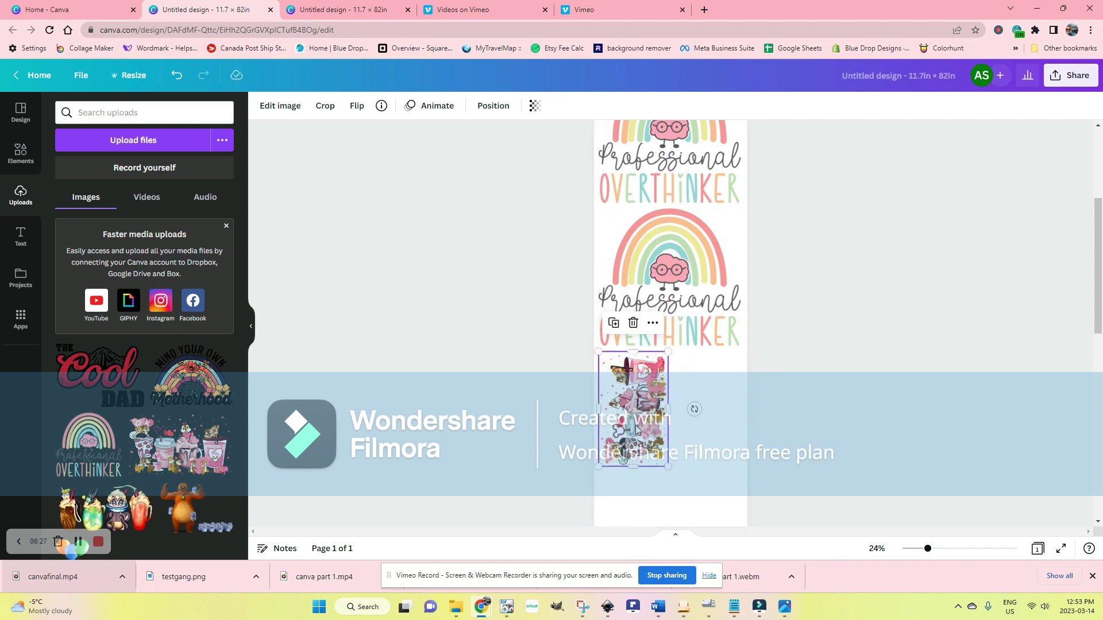
{"action": "left_click", "coordinate": [826, 336]}
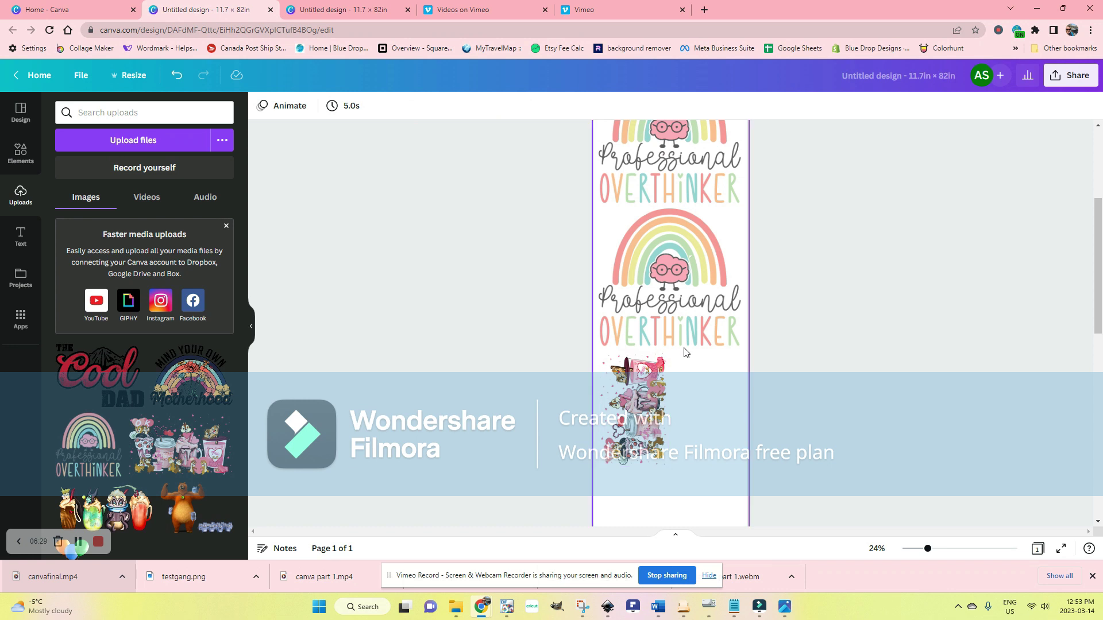
Step: Add a second pink drinks image, rotate it the same way, and fit it beside the first one
{"action": "left_click_drag", "start_coordinate": [180, 447], "coordinate": [722, 425]}
{"action": "left_click_drag", "start_coordinate": [696, 474], "coordinate": [783, 411]}
{"action": "left_click_drag", "start_coordinate": [699, 435], "coordinate": [705, 428]}
{"action": "scroll", "coordinate": [778, 400], "scroll_direction": "down", "scroll_amount": 1}
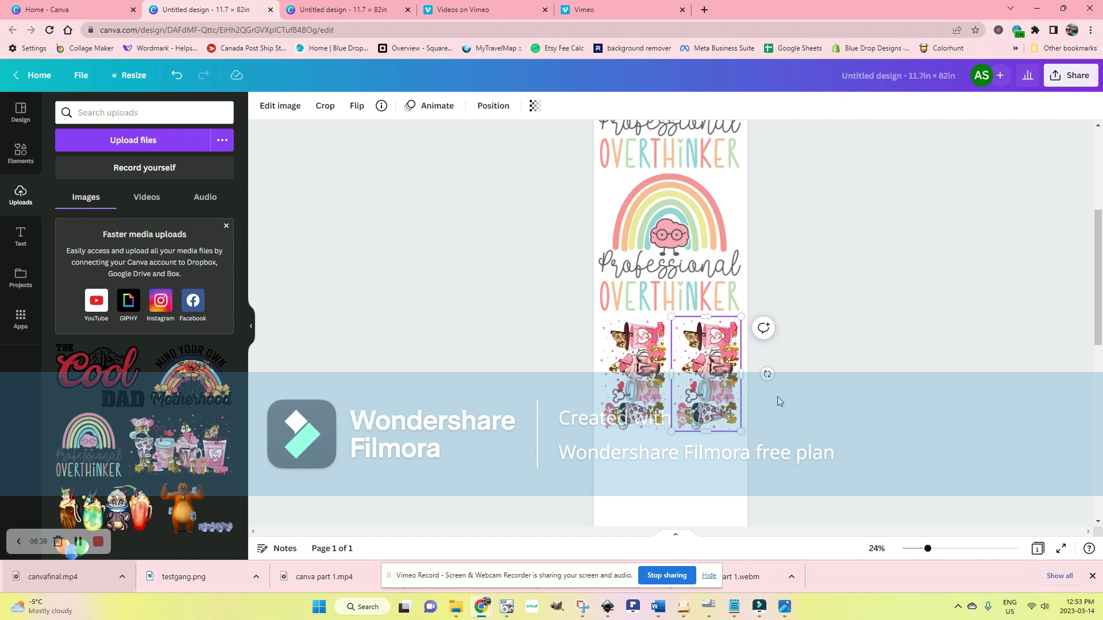
Step: Place the uploaded bear image below the two pink drinks images and enlarge it to nearly the page width
{"action": "scroll", "coordinate": [777, 400], "scroll_direction": "down", "scroll_amount": 4}
{"action": "left_click_drag", "start_coordinate": [182, 493], "coordinate": [623, 258]}
{"action": "left_click_drag", "start_coordinate": [697, 314], "coordinate": [741, 343]}
Step: Place the uploaded four character drinks image below the bear and duplicate it into four rows down the page
{"action": "left_click_drag", "start_coordinate": [106, 508], "coordinate": [728, 441]}
{"action": "scroll", "coordinate": [667, 374], "scroll_direction": "down", "scroll_amount": 5}
{"action": "scroll", "coordinate": [662, 368], "scroll_direction": "up", "scroll_amount": 2}
{"action": "left_click_drag", "start_coordinate": [701, 221], "coordinate": [692, 372]}
{"action": "key", "text": "ctrl+f"}
{"action": "left_click", "coordinate": [1067, 142]}
{"action": "key", "text": "ctrl+d"}
{"action": "key", "text": "ctrl+d"}
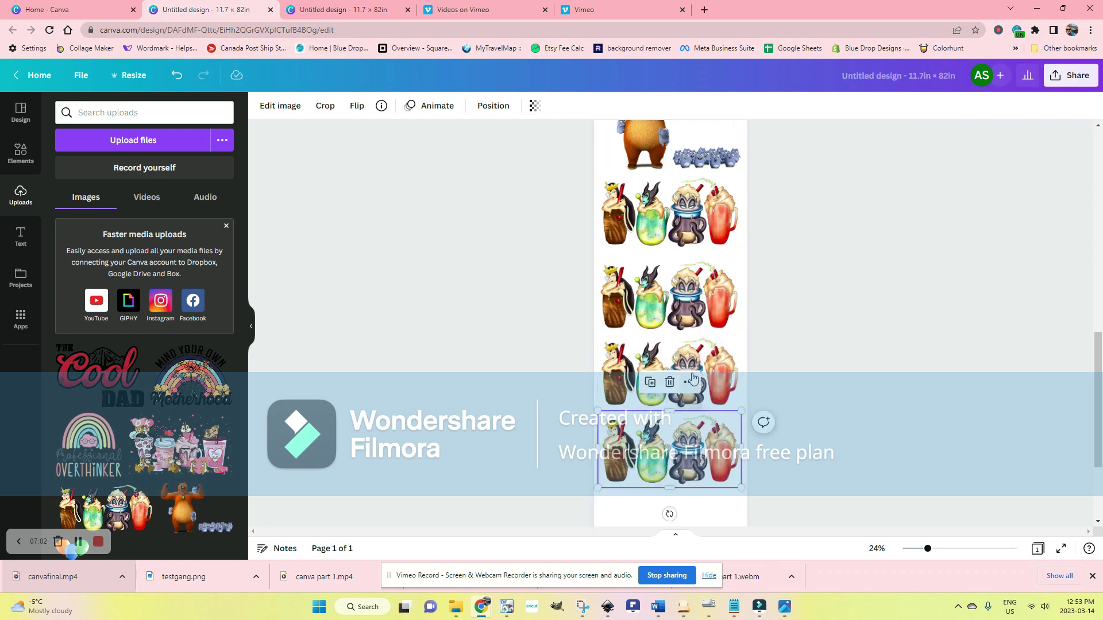
{"action": "left_click", "coordinate": [808, 341]}
Step: Move the duplicated character drinks rows slightly upward to tighten the gaps between them
{"action": "scroll", "coordinate": [785, 254], "scroll_direction": "up", "scroll_amount": 3}
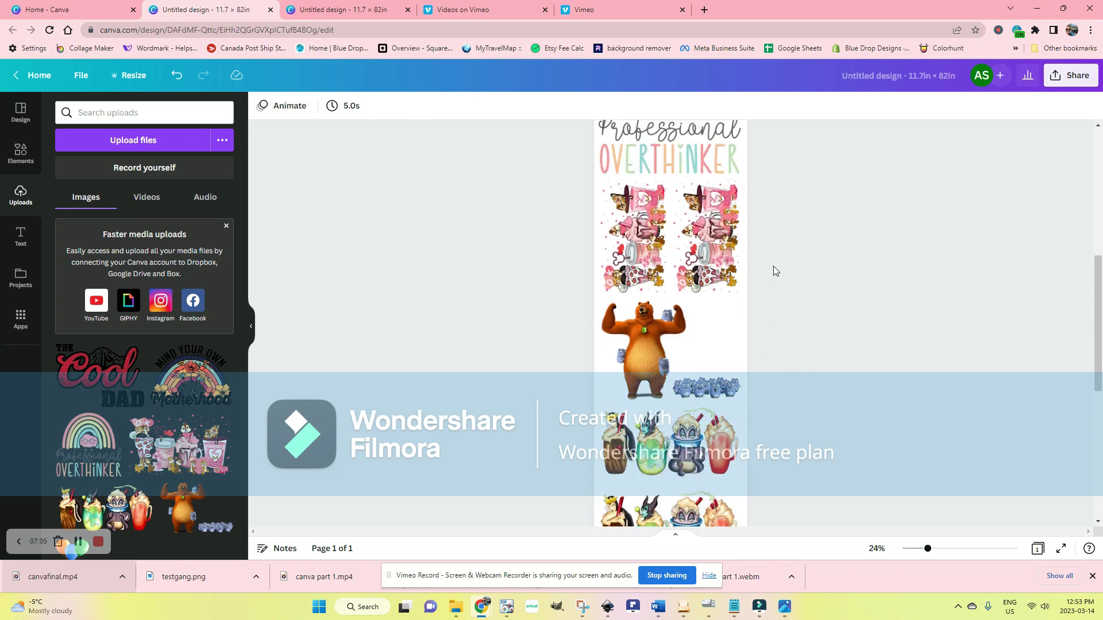
{"action": "scroll", "coordinate": [773, 271], "scroll_direction": "down", "scroll_amount": 5}
{"action": "scroll", "coordinate": [753, 256], "scroll_direction": "up", "scroll_amount": 3}
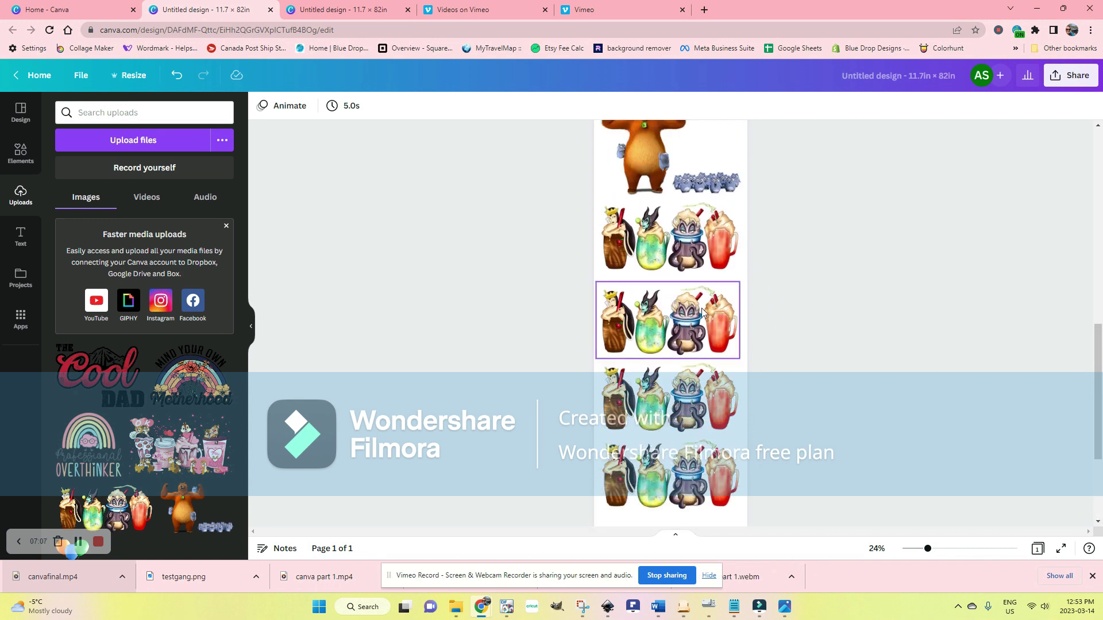
{"action": "left_click", "coordinate": [703, 301]}
{"action": "left_click_drag", "start_coordinate": [693, 394], "coordinate": [691, 386]}
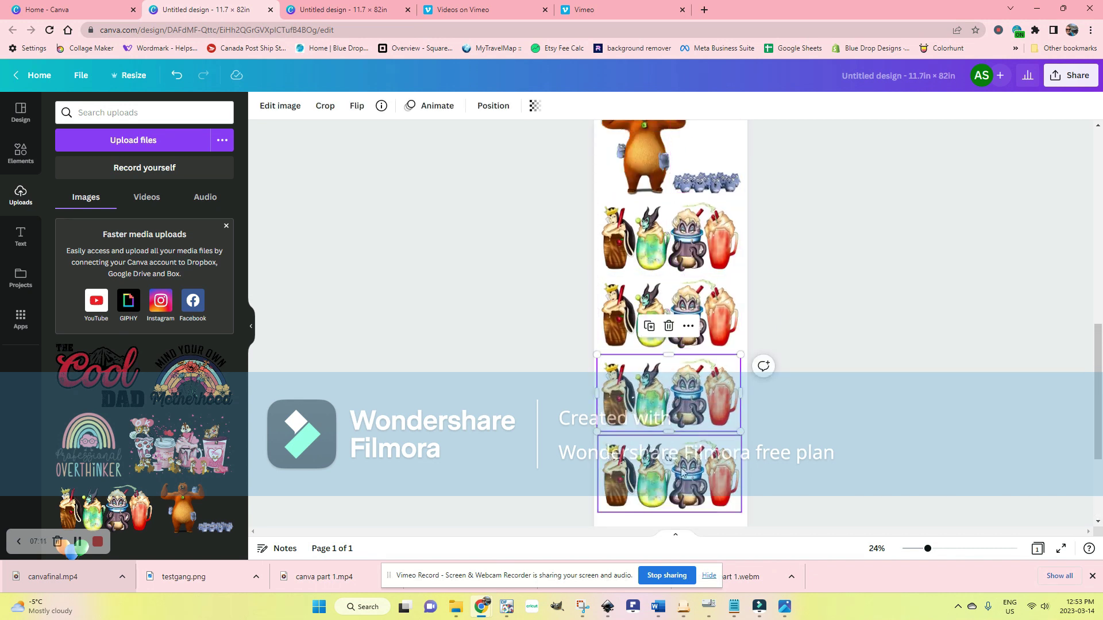
{"action": "left_click_drag", "start_coordinate": [684, 489], "coordinate": [684, 483]}
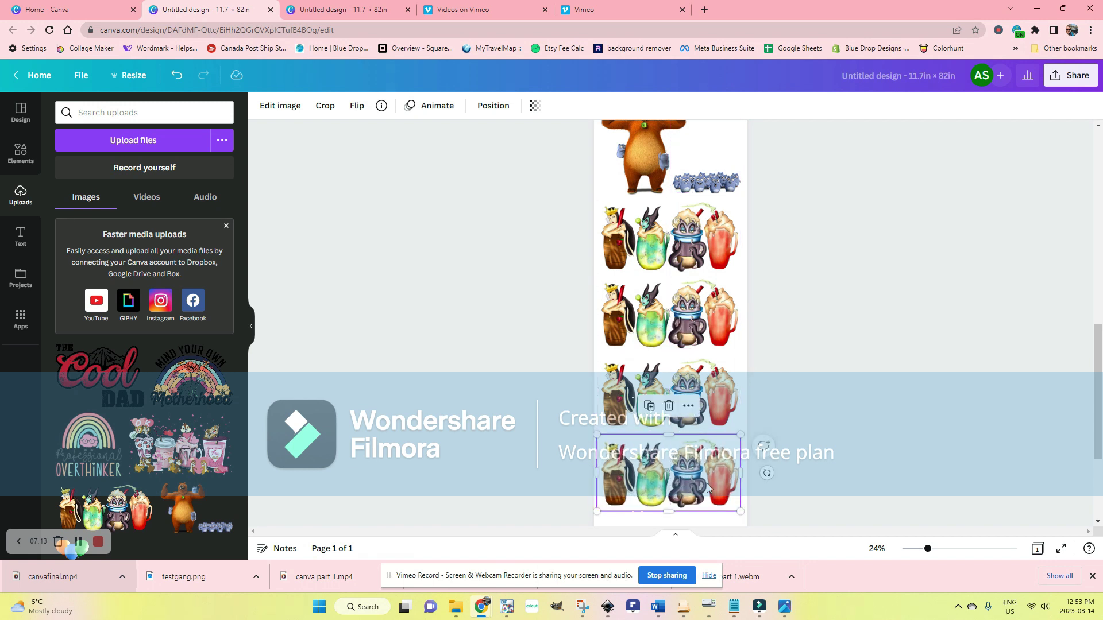
{"action": "scroll", "coordinate": [905, 423], "scroll_direction": "down", "scroll_amount": 1}
{"action": "scroll", "coordinate": [907, 422], "scroll_direction": "down", "scroll_amount": 1}
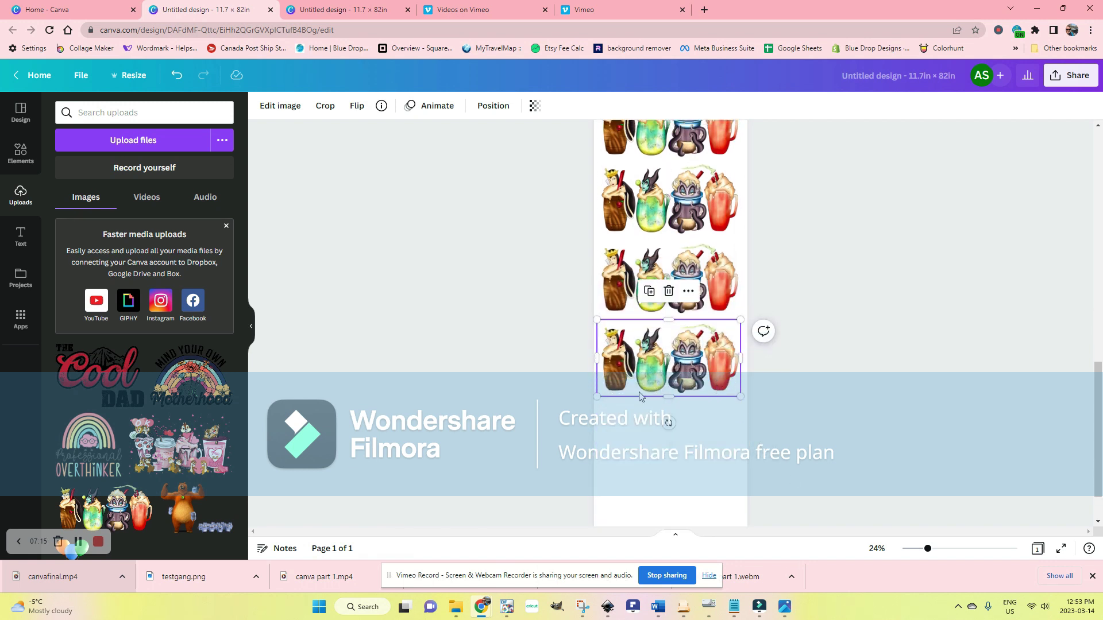
Step: Duplicate the lowest character drinks row and place the copy directly beneath it as a fifth row
{"action": "left_click_drag", "start_coordinate": [640, 395], "coordinate": [643, 398]}
{"action": "left_click_drag", "start_coordinate": [693, 371], "coordinate": [693, 436]}
{"action": "scroll", "coordinate": [304, 498], "scroll_direction": "down", "scroll_amount": 1}
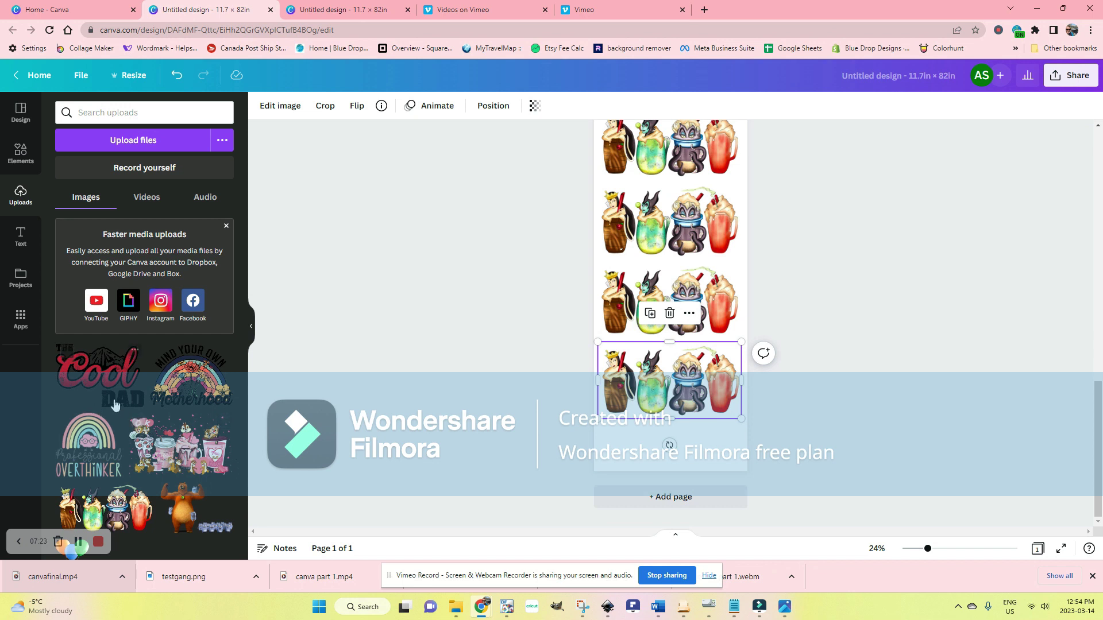
Step: Place "The Cool Dad" image in the remaining space at the page's end, shrink it to fit, and duplicate it alongside
{"action": "left_click_drag", "start_coordinate": [107, 378], "coordinate": [661, 442]}
{"action": "left_click_drag", "start_coordinate": [594, 411], "coordinate": [623, 424]}
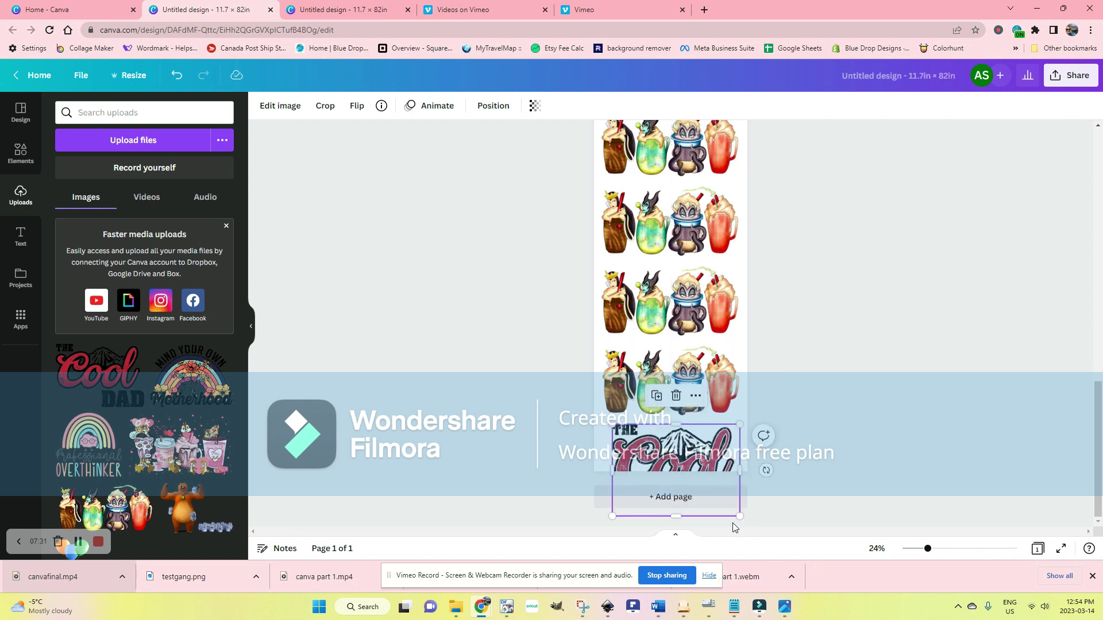
{"action": "left_click_drag", "start_coordinate": [739, 517], "coordinate": [704, 453]}
{"action": "key", "text": "ctrl+d"}
{"action": "left_click", "coordinate": [808, 318]}
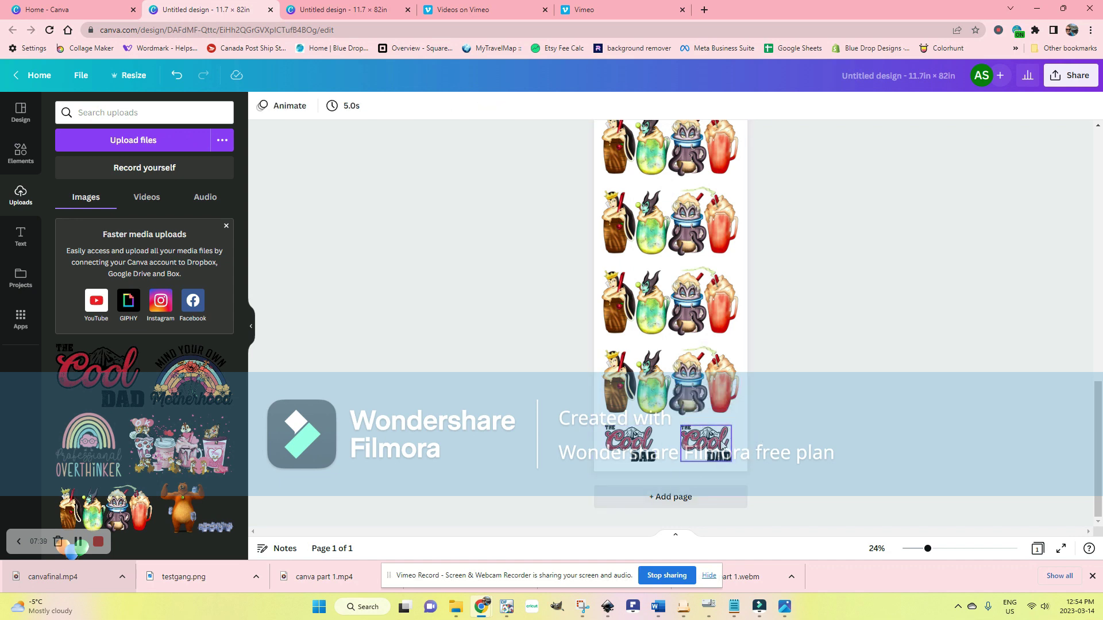
Step: Review the whole gang sheet from end to end, checking the spacing and page coverage of the designs
{"action": "scroll", "coordinate": [641, 313], "scroll_direction": "up", "scroll_amount": 3}
{"action": "scroll", "coordinate": [641, 313], "scroll_direction": "up", "scroll_amount": 4}
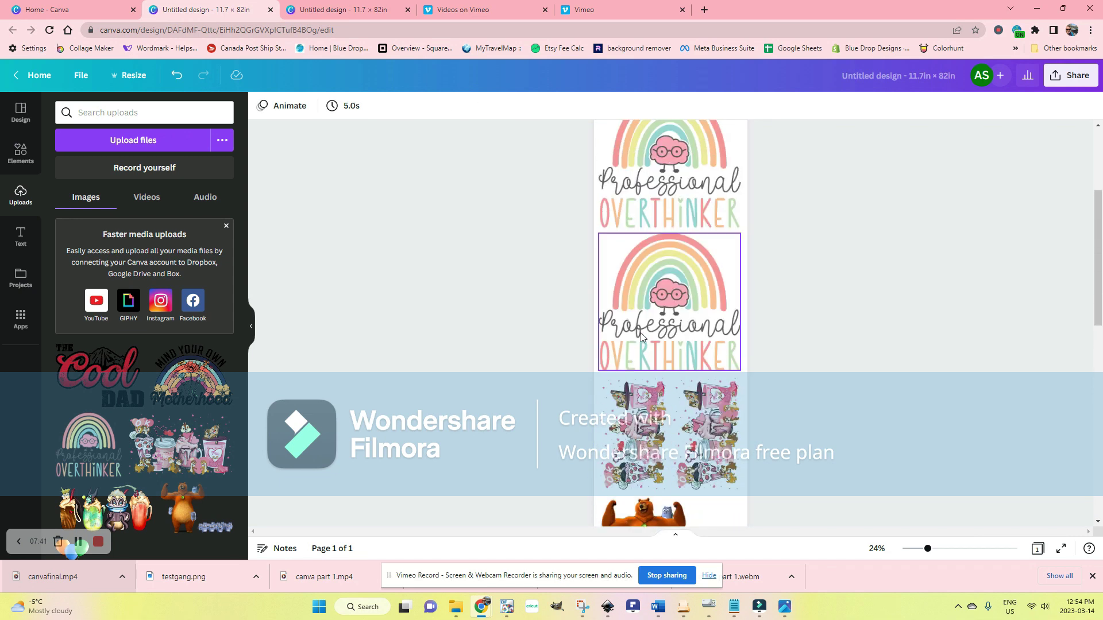
{"action": "scroll", "coordinate": [666, 394], "scroll_direction": "down", "scroll_amount": 5}
{"action": "scroll", "coordinate": [667, 393], "scroll_direction": "down", "scroll_amount": 2}
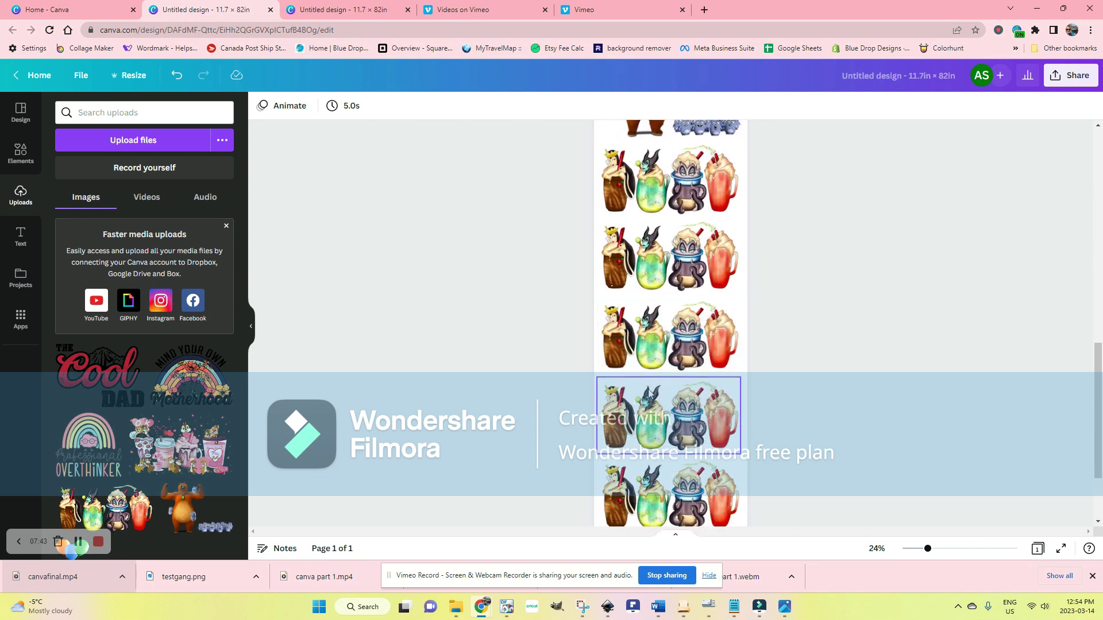
{"action": "scroll", "coordinate": [691, 382], "scroll_direction": "down", "scroll_amount": 3}
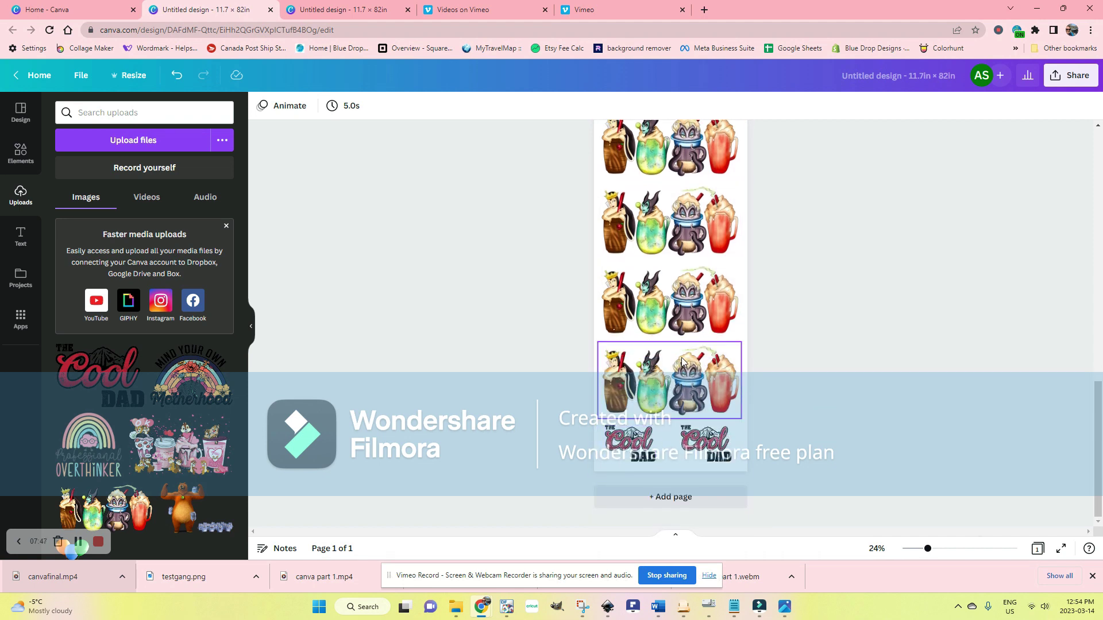
{"action": "scroll", "coordinate": [657, 368], "scroll_direction": "up", "scroll_amount": 3}
{"action": "scroll", "coordinate": [663, 362], "scroll_direction": "up", "scroll_amount": 2}
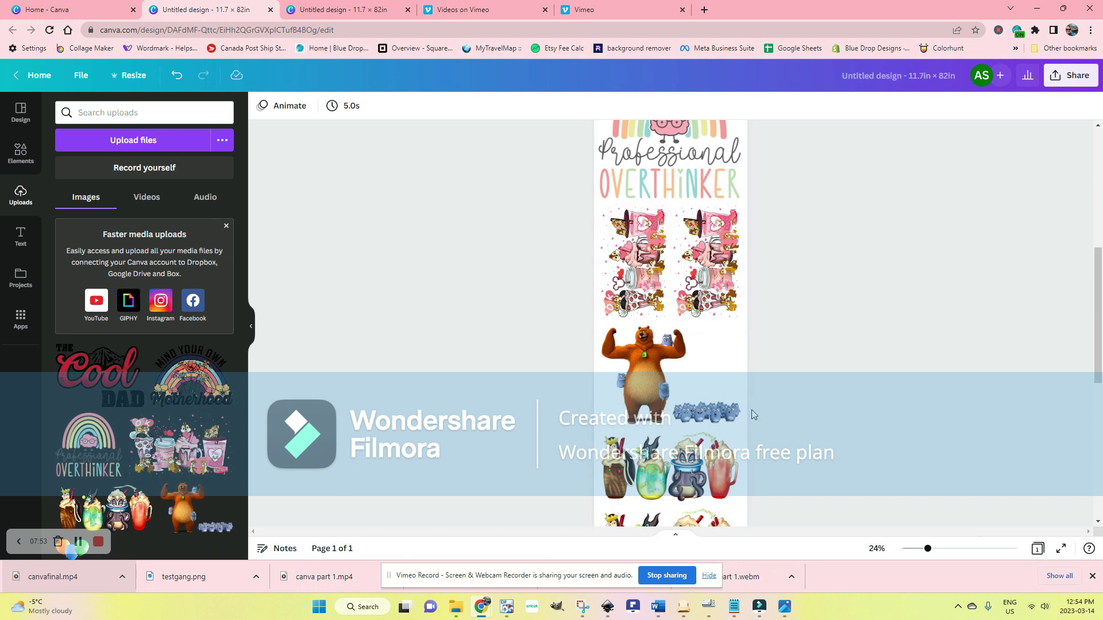
{"action": "scroll", "coordinate": [685, 303], "scroll_direction": "up", "scroll_amount": 4}
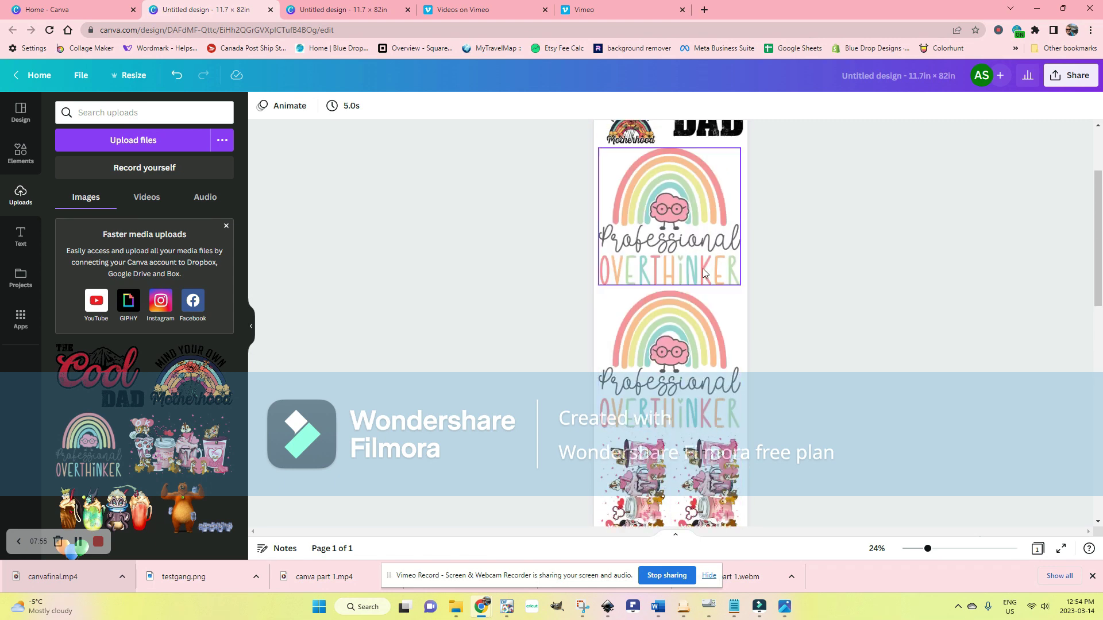
{"action": "scroll", "coordinate": [641, 227], "scroll_direction": "up", "scroll_amount": 2}
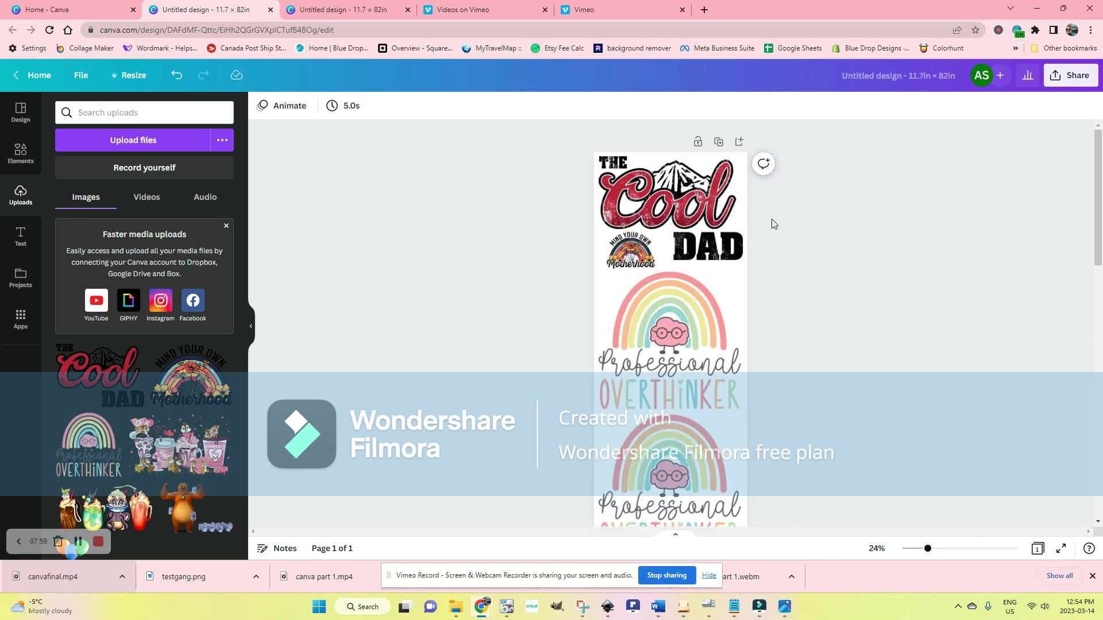
{"action": "scroll", "coordinate": [725, 245], "scroll_direction": "down", "scroll_amount": 3}
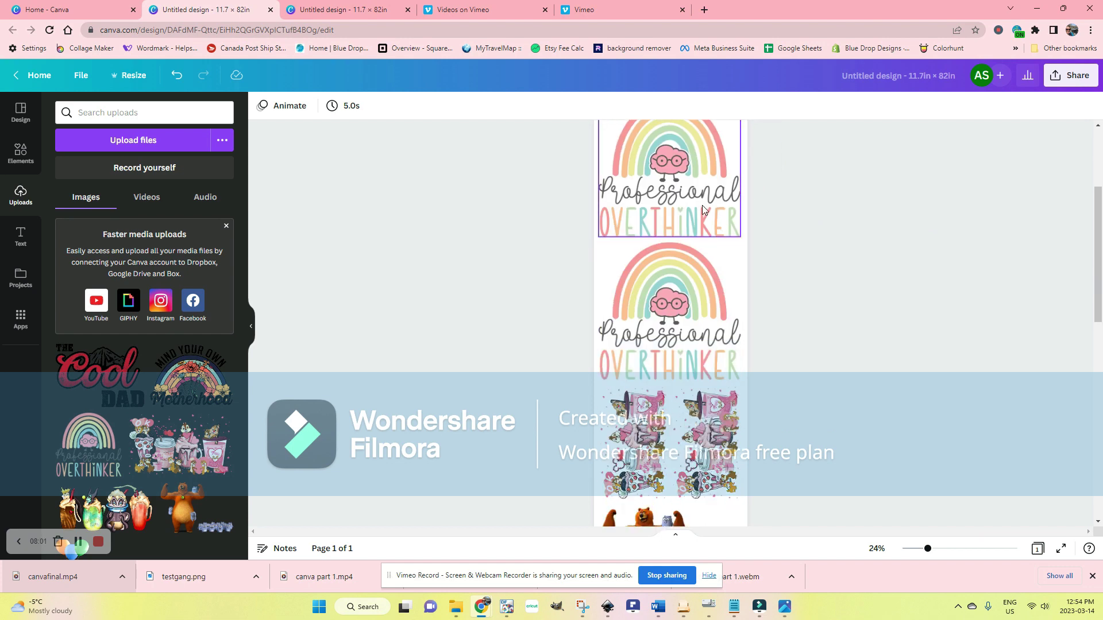
{"action": "scroll", "coordinate": [701, 205], "scroll_direction": "down", "scroll_amount": 5}
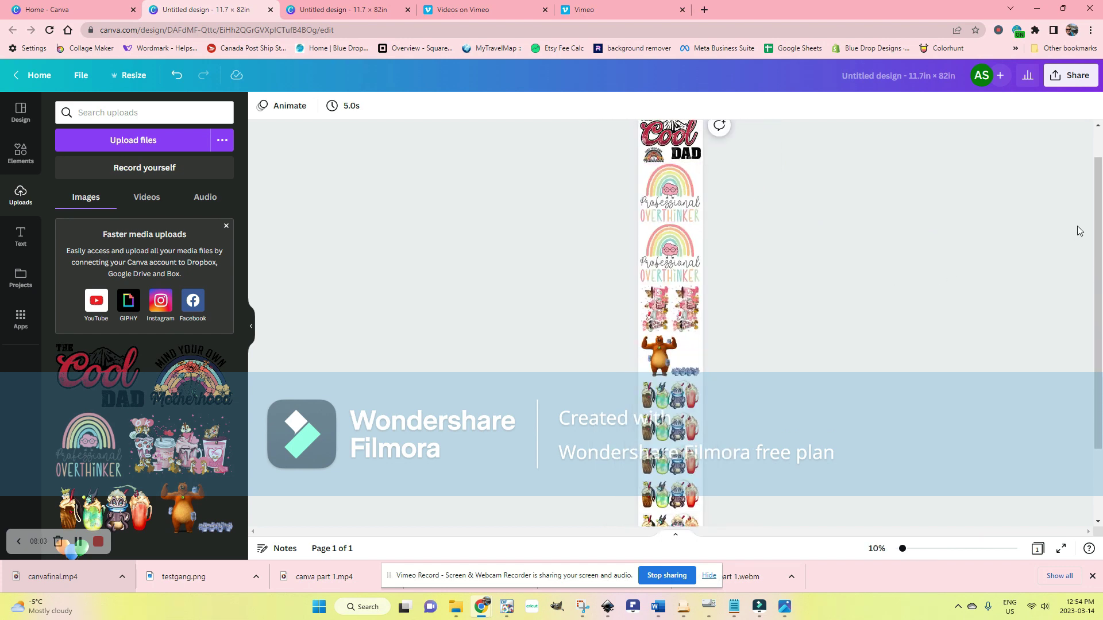
{"action": "left_click_drag", "start_coordinate": [1098, 236], "coordinate": [1091, 325]}
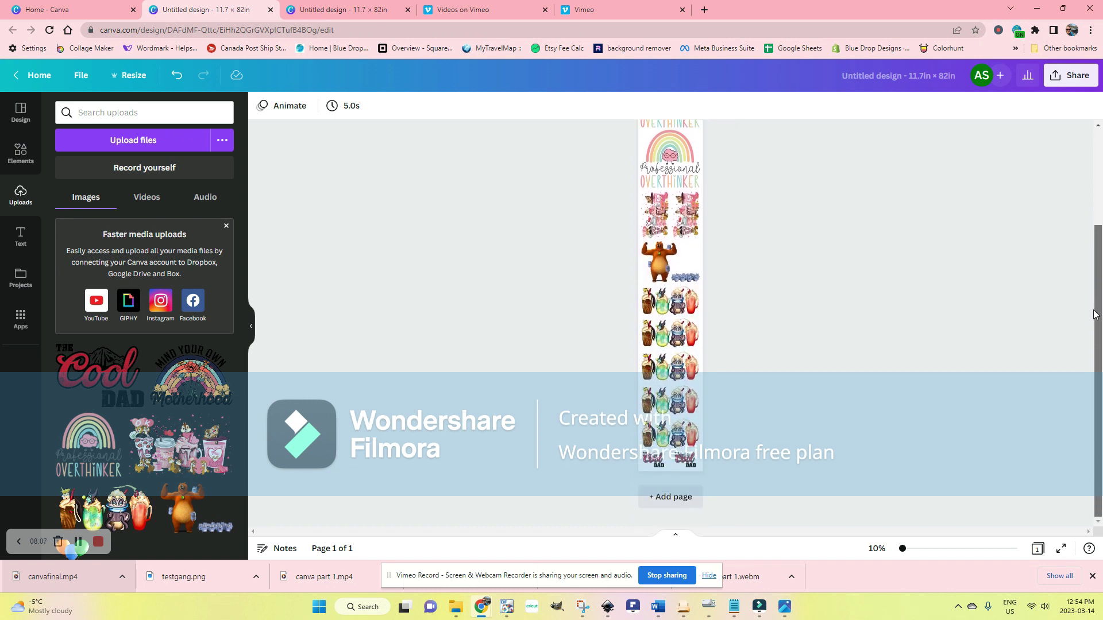
{"action": "scroll", "coordinate": [677, 173], "scroll_direction": "up", "scroll_amount": 3}
{"action": "left_click", "coordinate": [677, 166]}
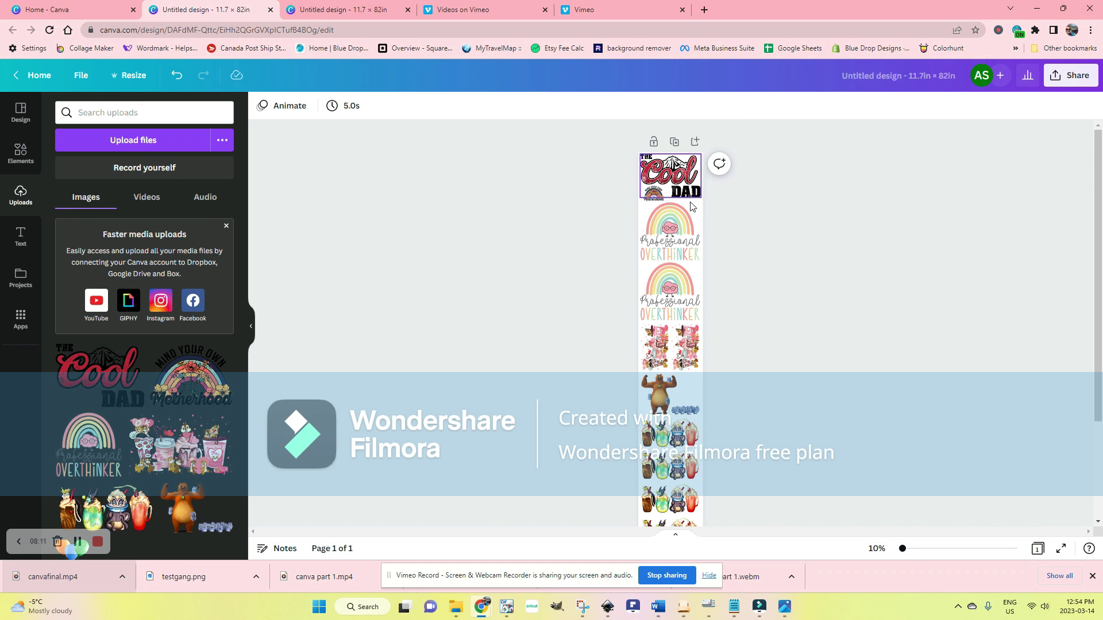
{"action": "left_click", "coordinate": [703, 221]}
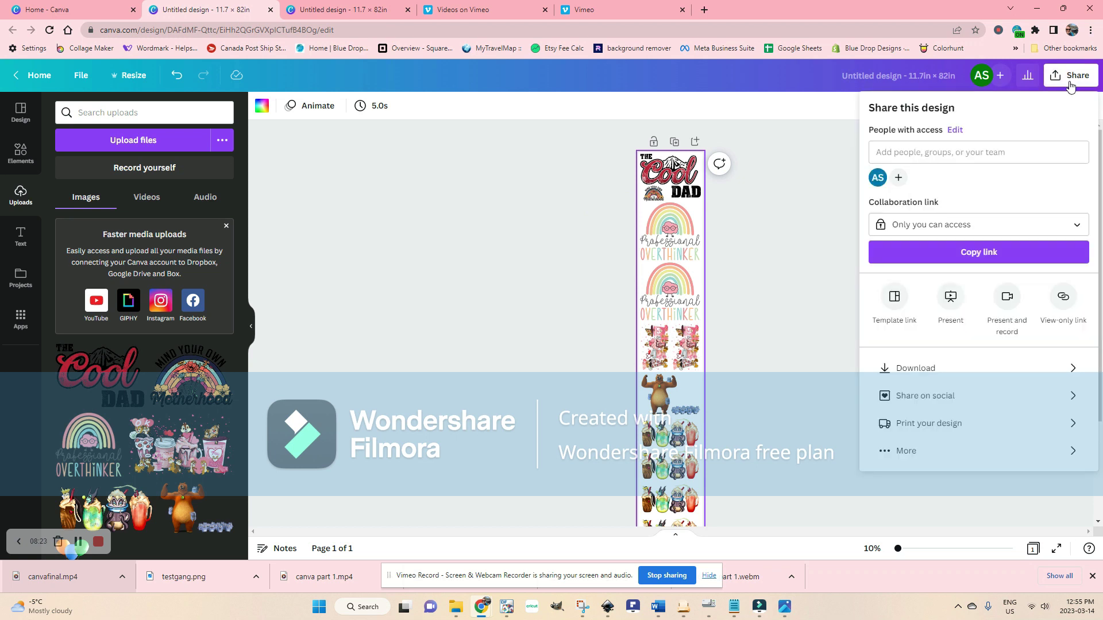
Step: Download the gang sheet as a PNG with a transparent background at the 3.125 size, 3,510 × 24,600 px
{"action": "left_click", "coordinate": [981, 372]}
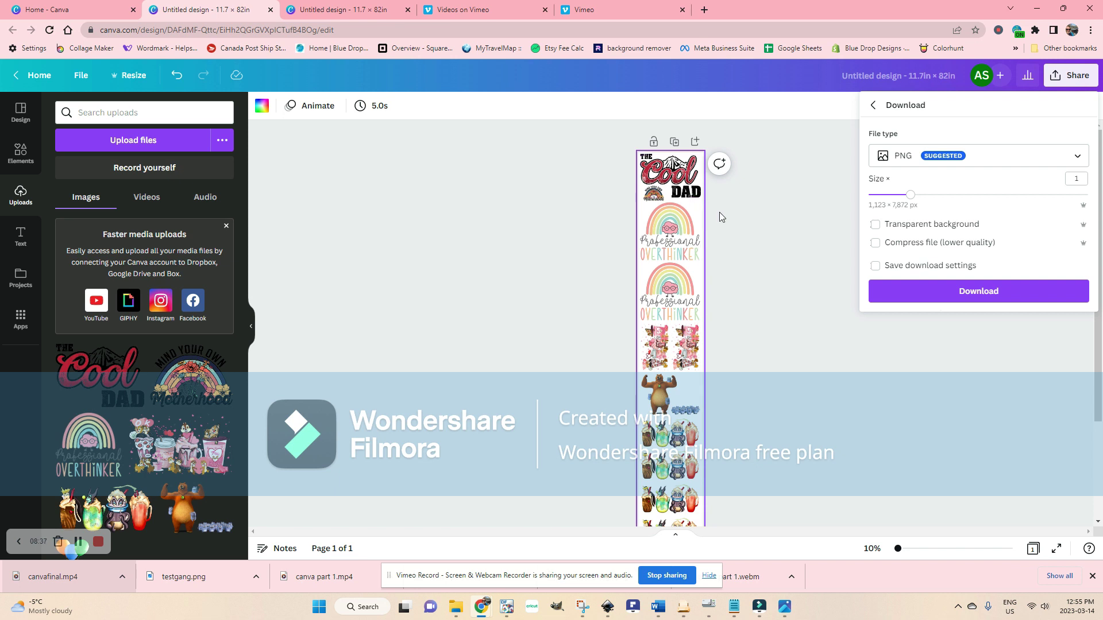
{"action": "left_click", "coordinate": [900, 167]}
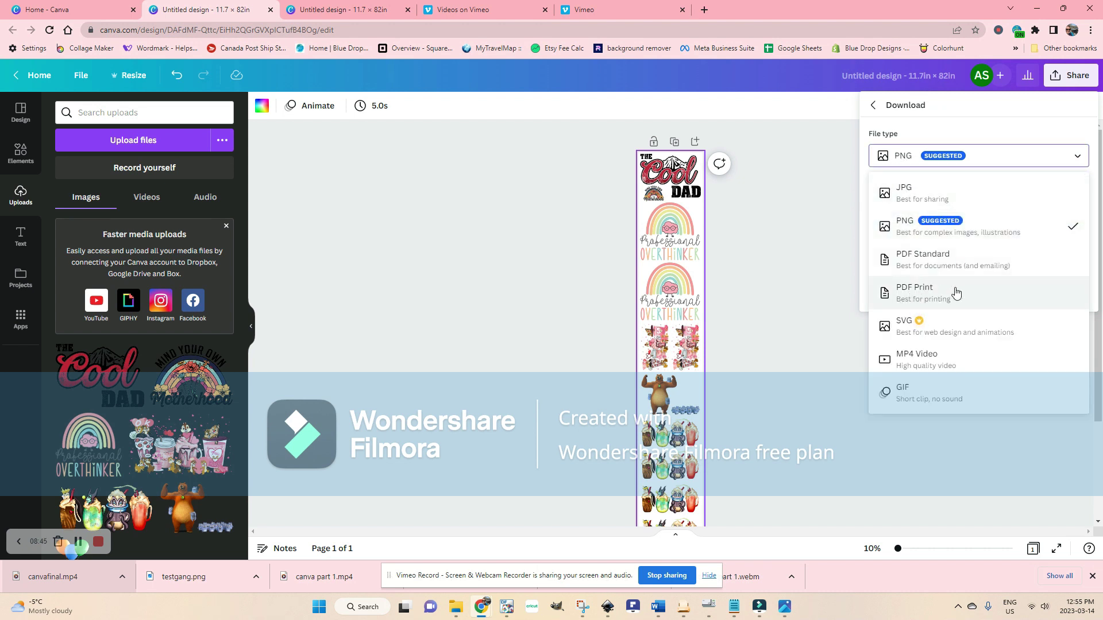
{"action": "left_click", "coordinate": [900, 231]}
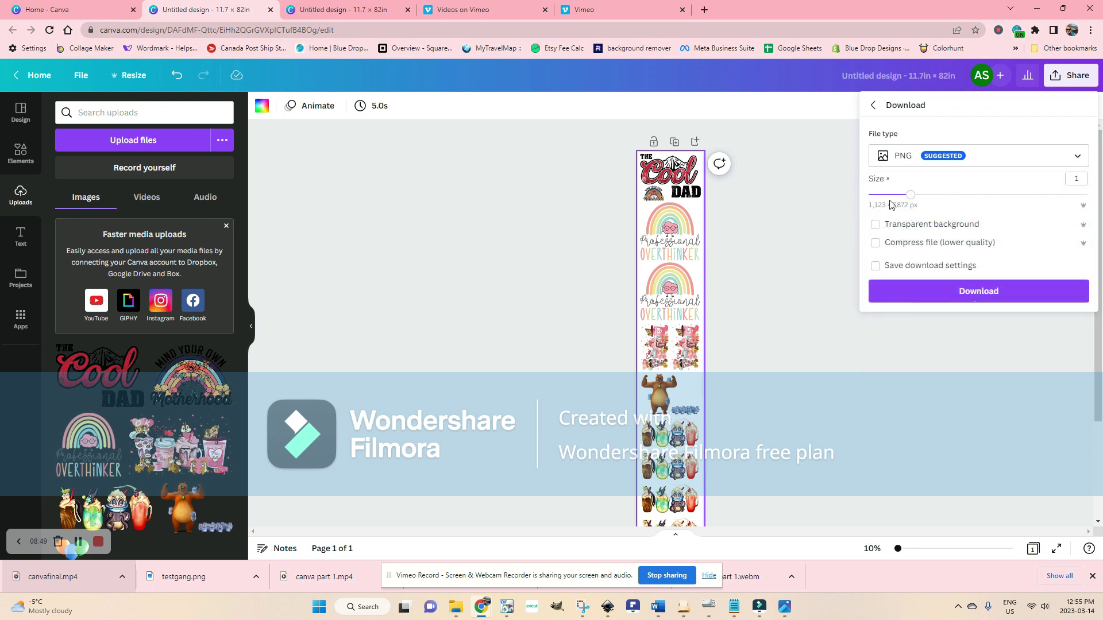
{"action": "left_click", "coordinate": [911, 196]}
{"action": "left_click_drag", "start_coordinate": [911, 199], "coordinate": [1088, 198]}
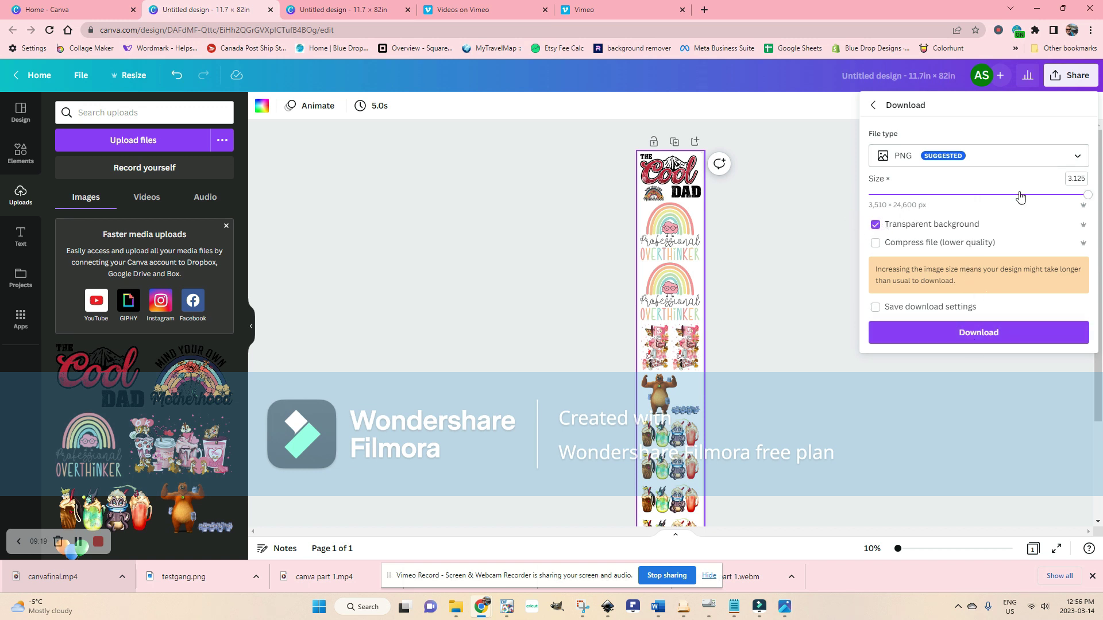
{"action": "left_click", "coordinate": [993, 340]}
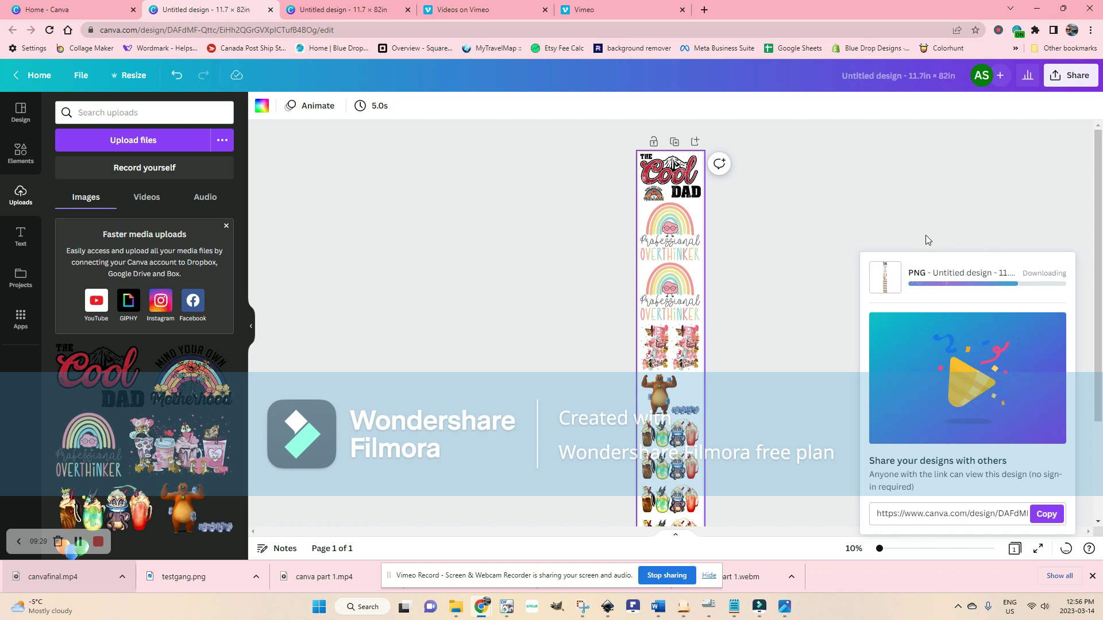
{"action": "scroll", "coordinate": [872, 238], "scroll_direction": "down", "scroll_amount": 3}
{"action": "scroll", "coordinate": [867, 234], "scroll_direction": "up", "scroll_amount": 3}
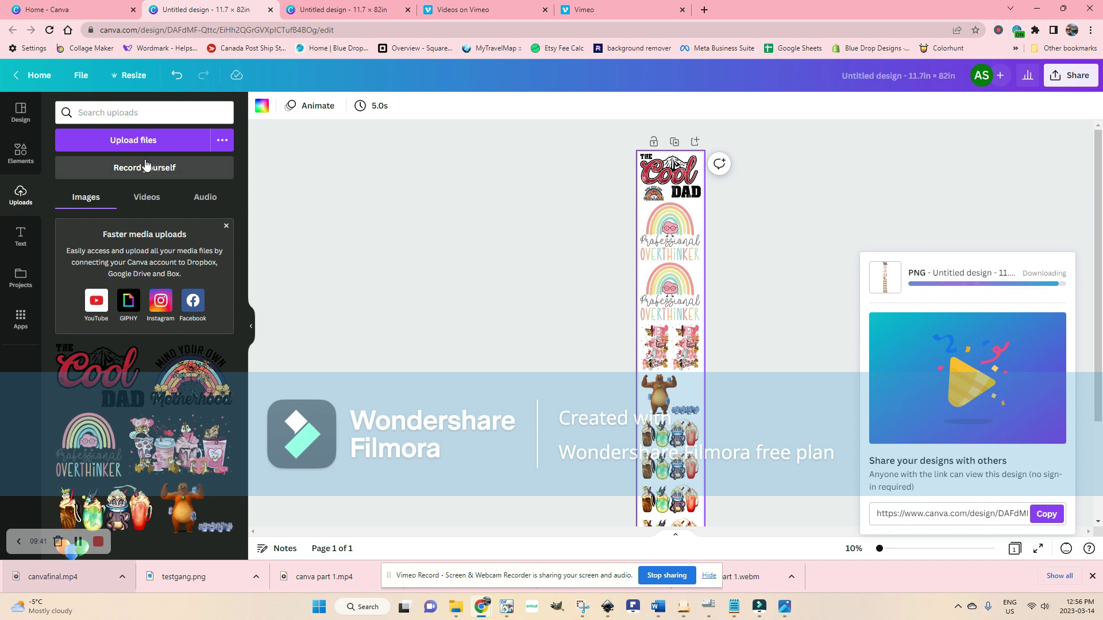
{"action": "left_click", "coordinate": [80, 81]}
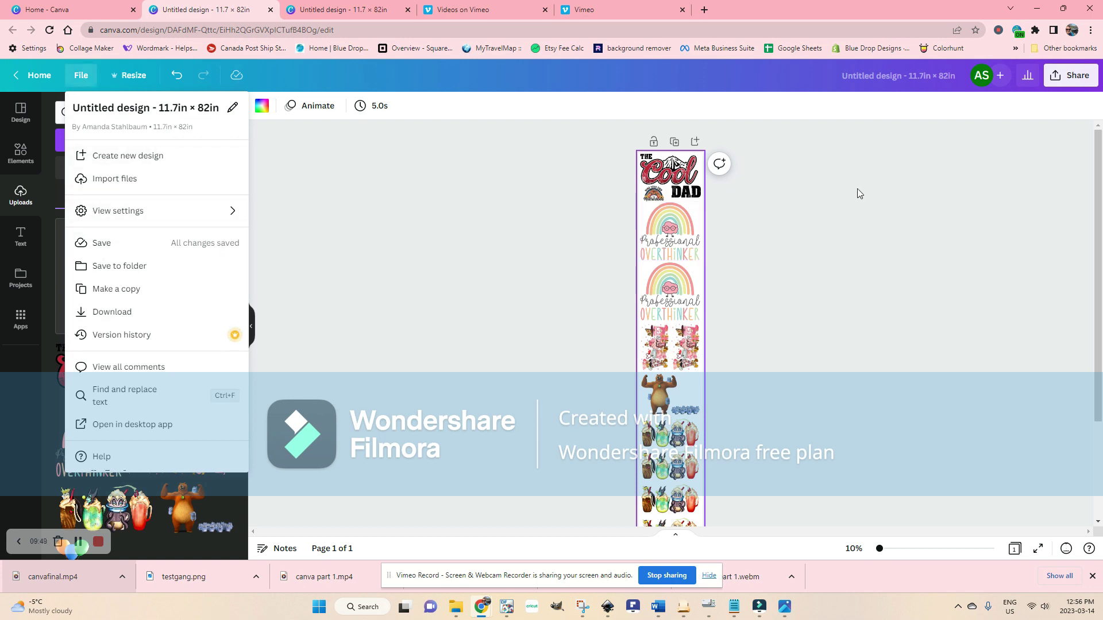
{"action": "left_click", "coordinate": [755, 281]}
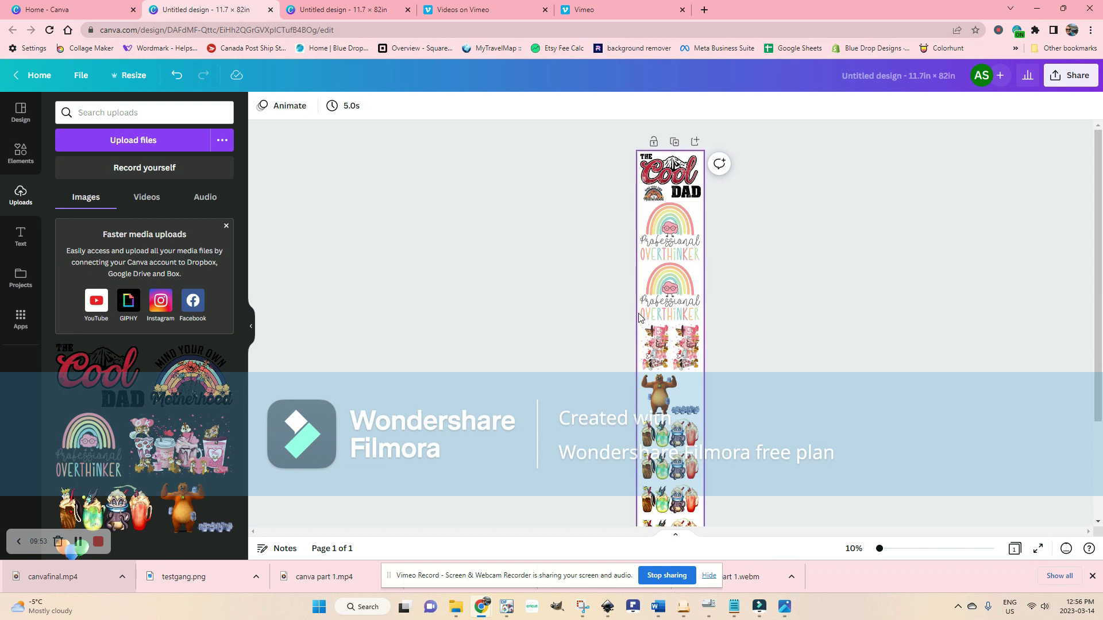
Step: Delete the large "The Cool Dad" design, place one pink drinks image horizontally in its spot, and shift the first "Professional Overthinker" design up
{"action": "left_click", "coordinate": [666, 183]}
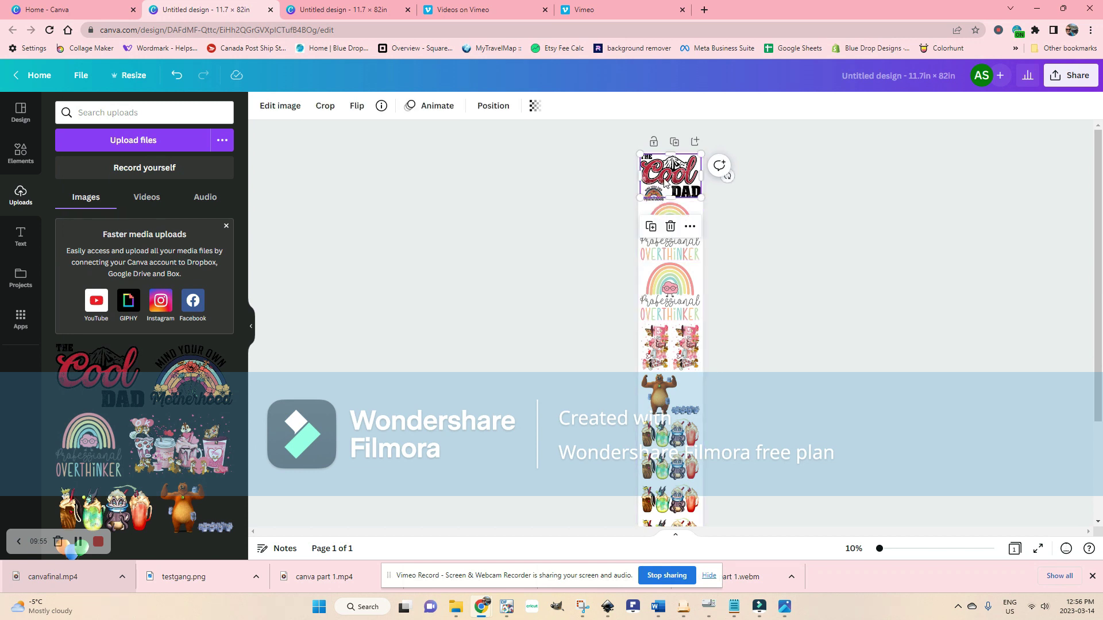
{"action": "left_click", "coordinate": [671, 226]}
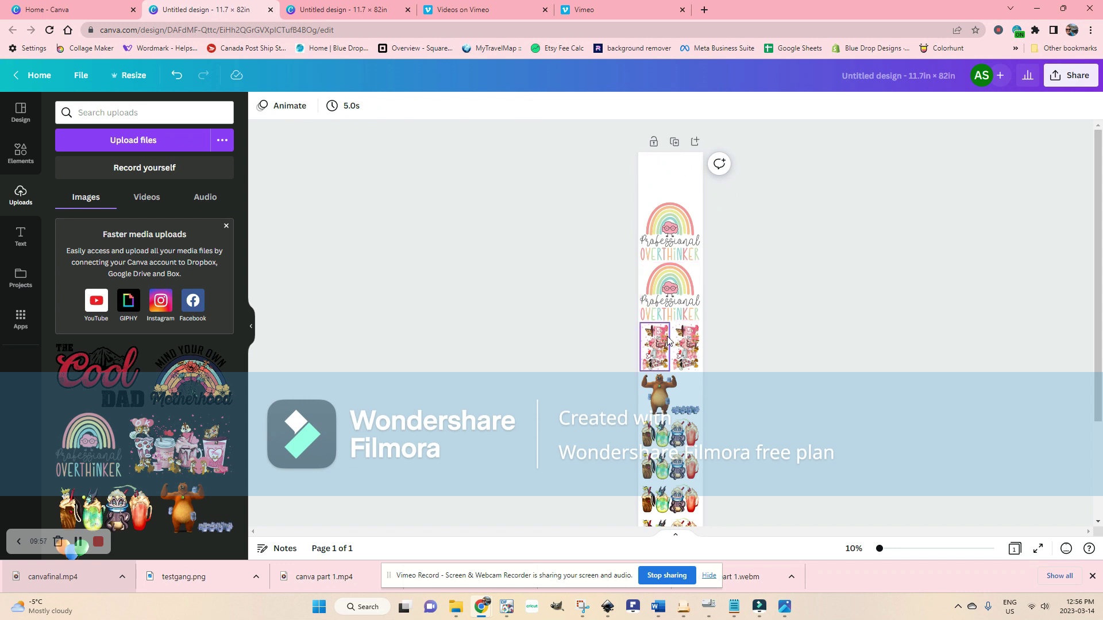
{"action": "left_click_drag", "start_coordinate": [661, 344], "coordinate": [665, 177]}
{"action": "left_click_drag", "start_coordinate": [671, 233], "coordinate": [672, 220]}
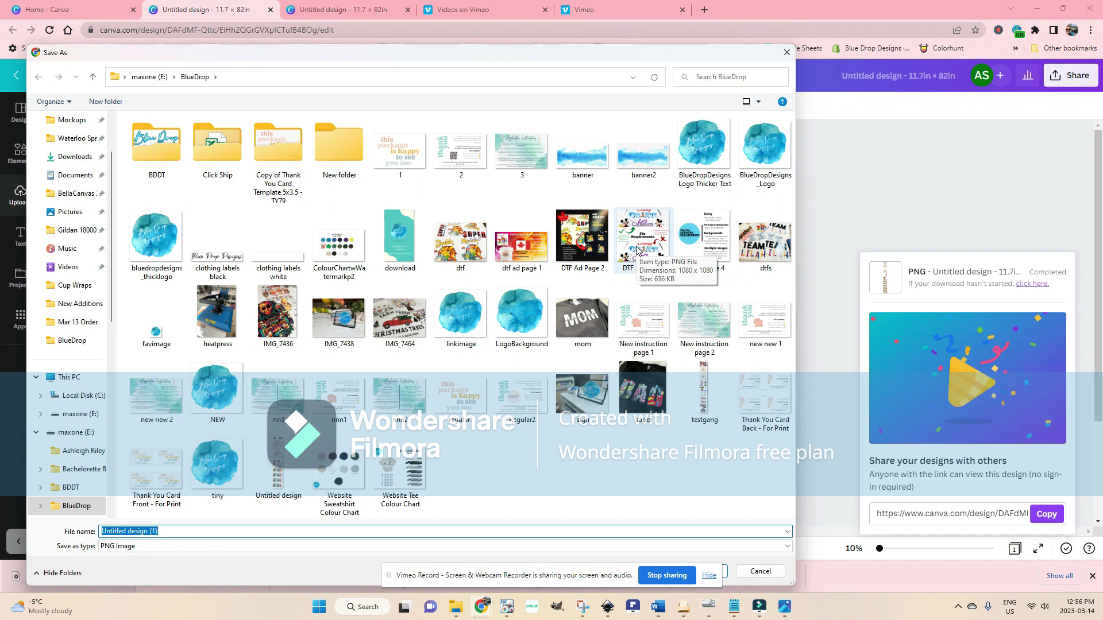
Step: Save the exported PNG in the BlueDrop folder under the file name testgang2
{"action": "type", "text": "testgang2"}
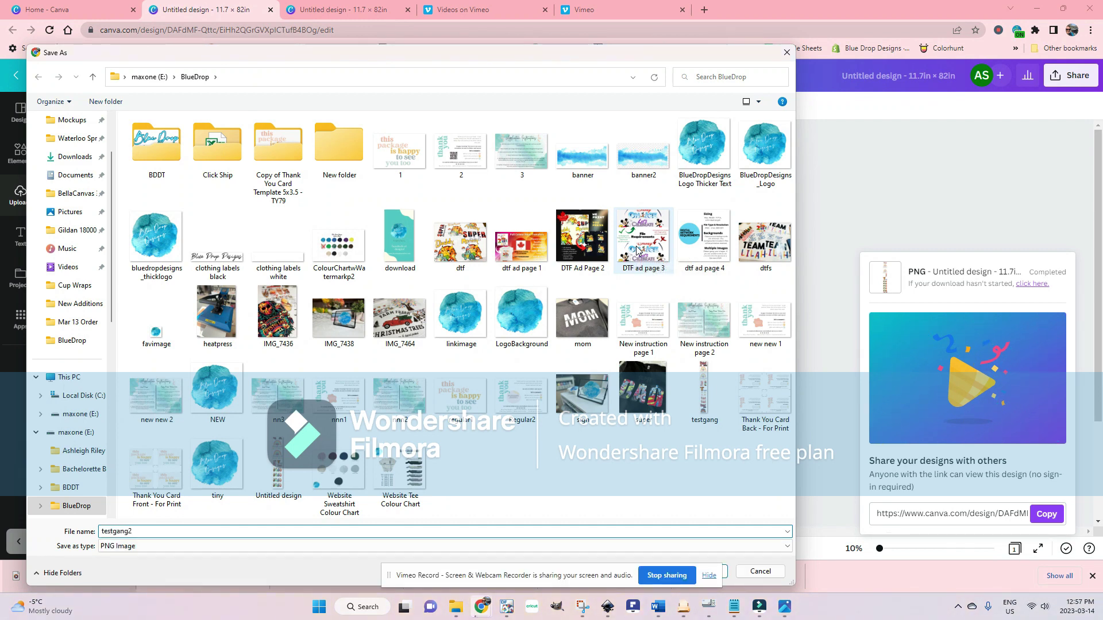
{"action": "key", "text": "Return"}
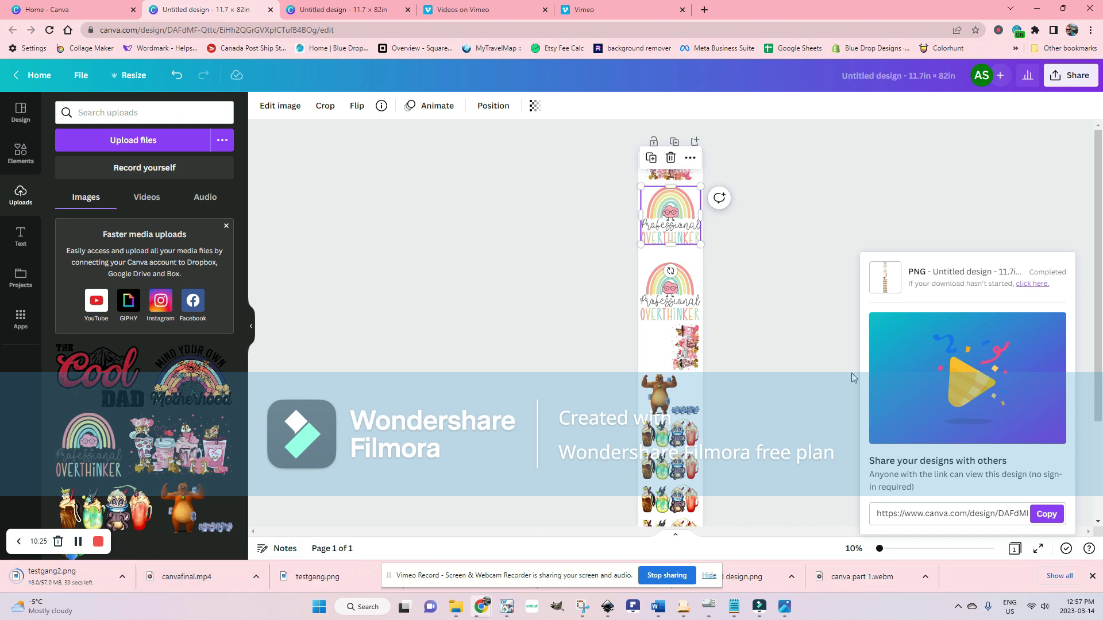
Step: Move the second "Professional Overthinker" design up to close the gap beneath the first one
{"action": "left_click_drag", "start_coordinate": [676, 285], "coordinate": [676, 268]}
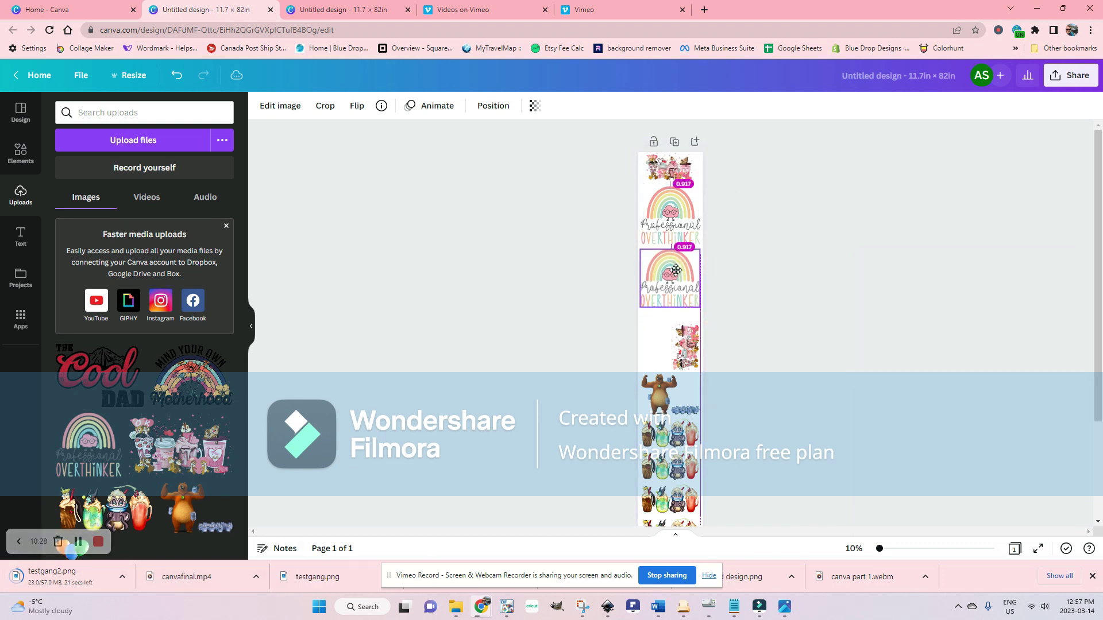
{"action": "left_click", "coordinate": [808, 243]}
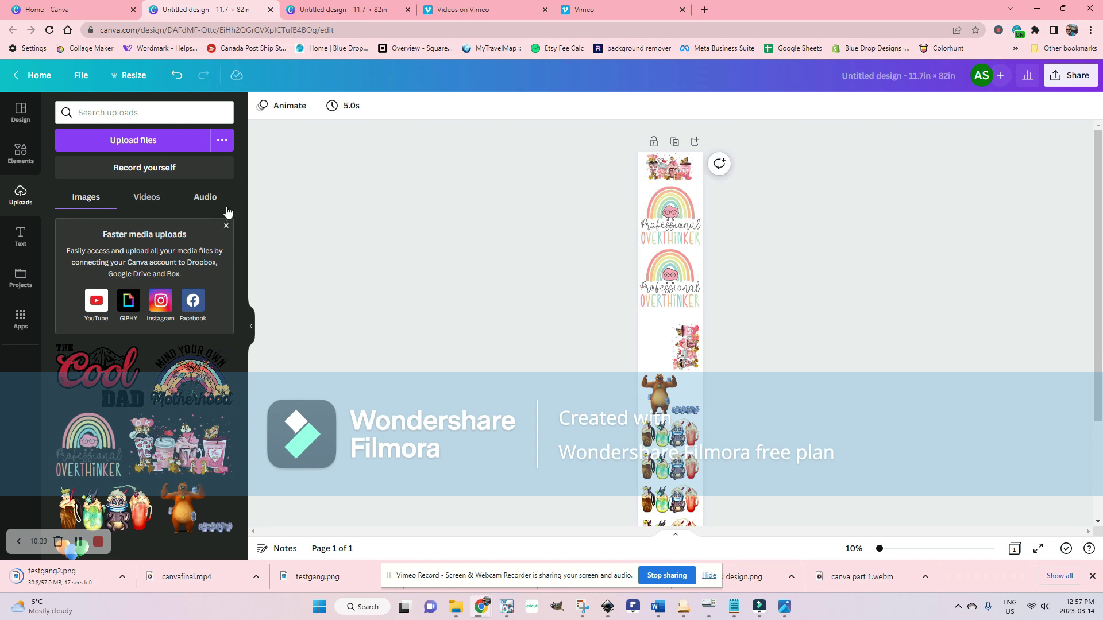
{"action": "left_click", "coordinate": [20, 152]}
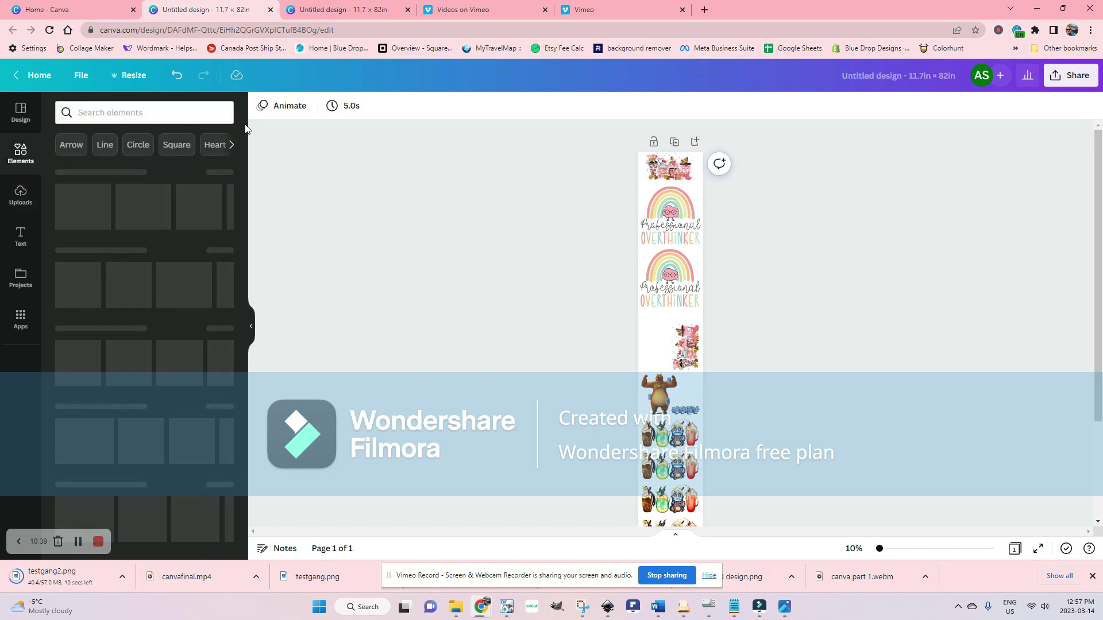
{"action": "left_click_drag", "start_coordinate": [243, 130], "coordinate": [250, 265]}
{"action": "scroll", "coordinate": [225, 138], "scroll_direction": "up", "scroll_amount": 5}
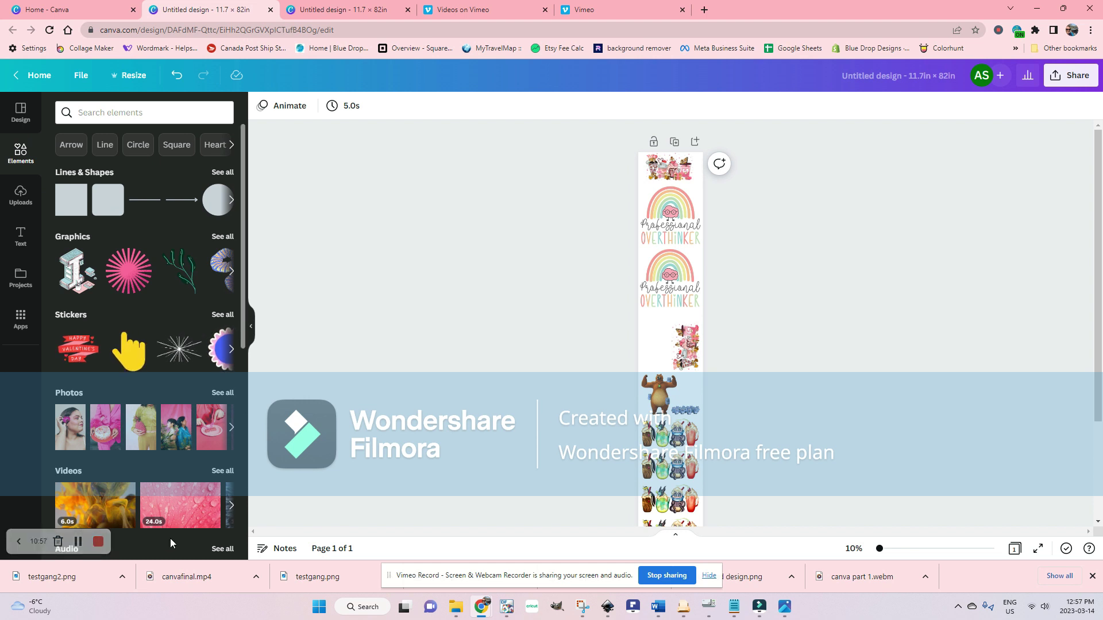
Step: Open the downloaded testgang2.png in the image viewer and inspect the exported gang sheet and its background
{"action": "left_click", "coordinate": [57, 586]}
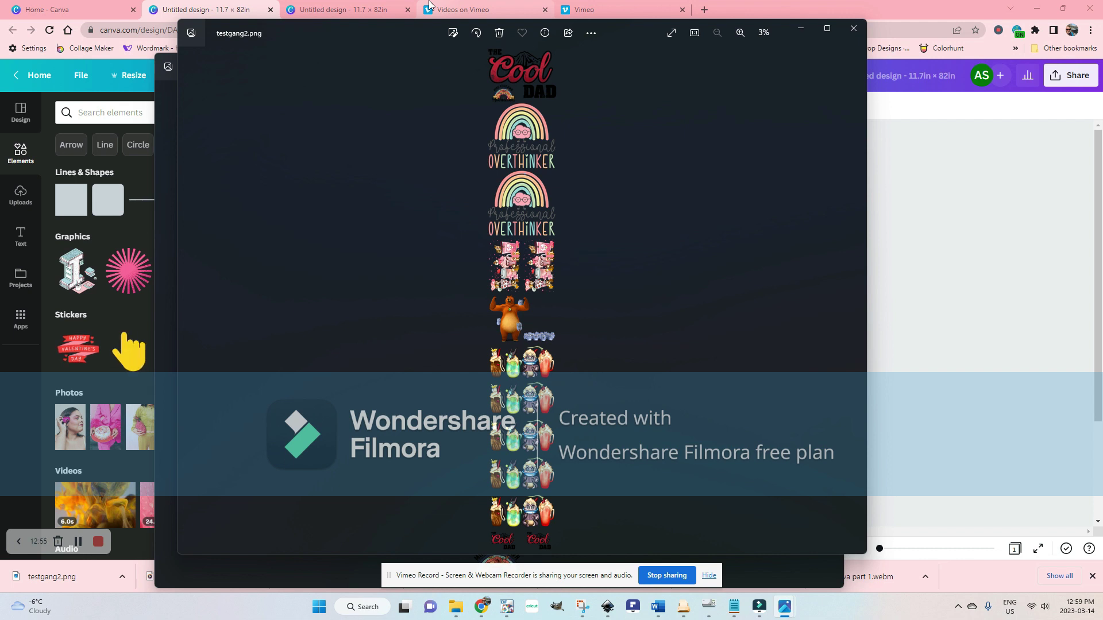
{"action": "mouse_move", "coordinate": [343, 37]}
{"action": "left_mouse_down"}
{"action": "mouse_move", "coordinate": [331, 39]}
{"action": "mouse_move", "coordinate": [330, 23]}
{"action": "left_mouse_up"}
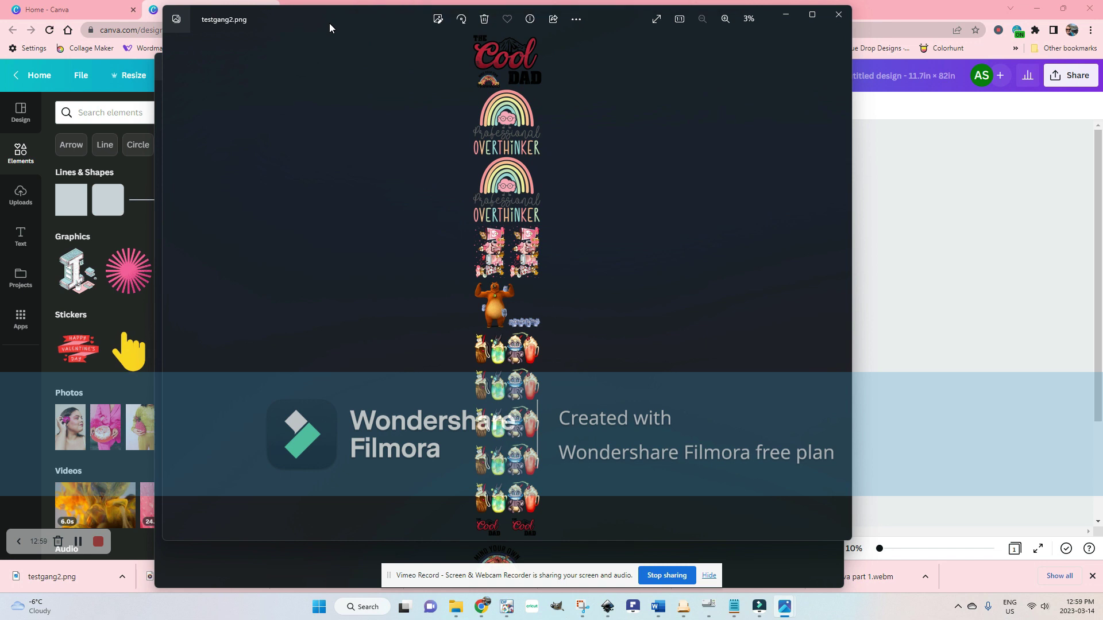